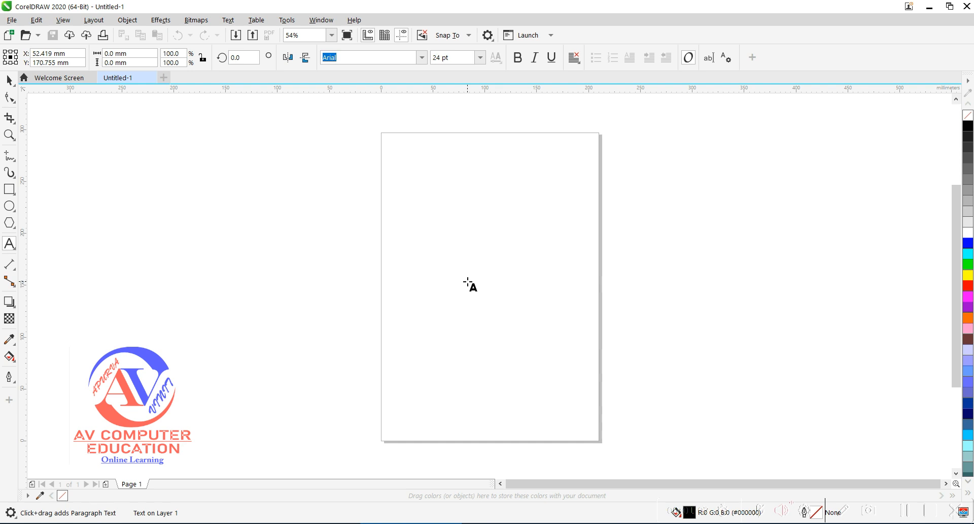
# Add the artistic text letter S, scale it to about 502 pt and move it to the middle of the page
pyautogui.moveTo(543, 405); pyautogui.dragTo(545, 401)
pyautogui.click(9, 80)
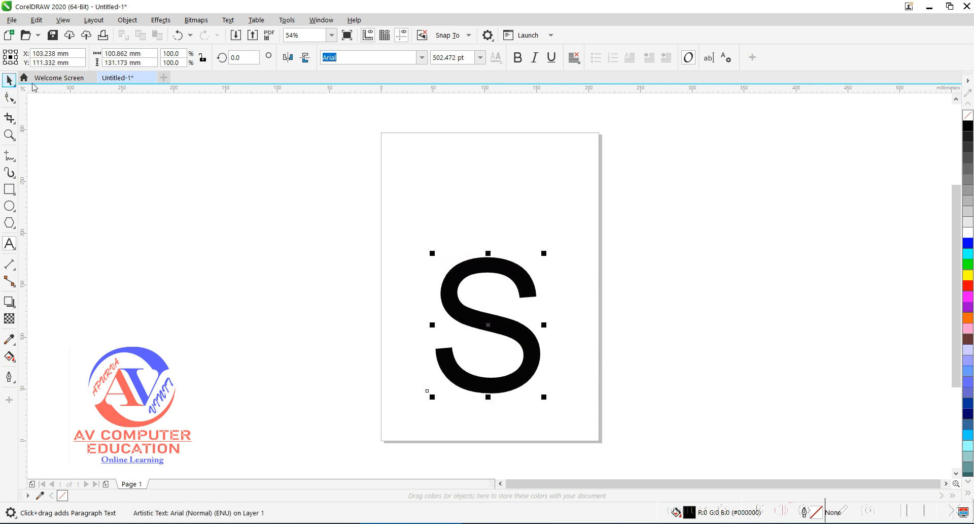
pyautogui.moveTo(458, 304); pyautogui.dragTo(461, 256)
# Change the letter S to the Gotham Black font and enlarge it to about 777 pt, keeping it within the page
pyautogui.click(421, 58)
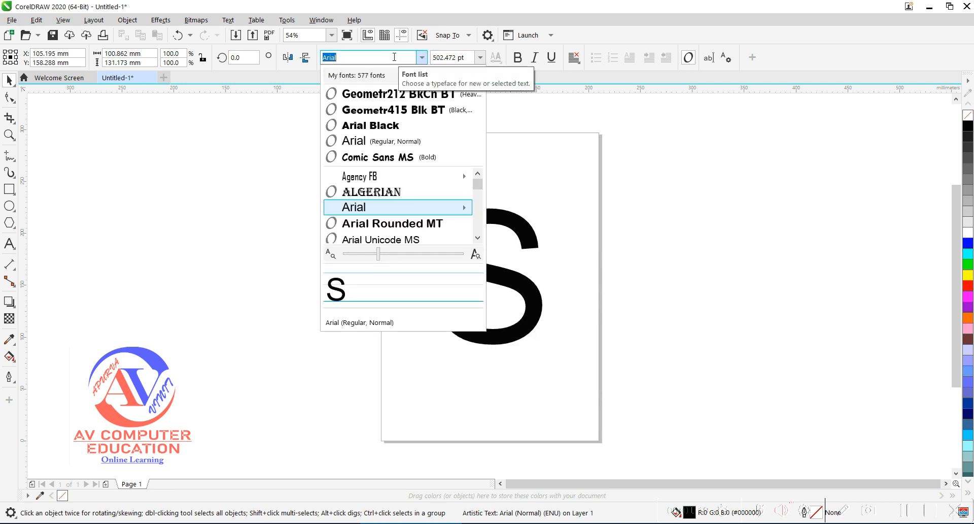
pyautogui.write('goth')
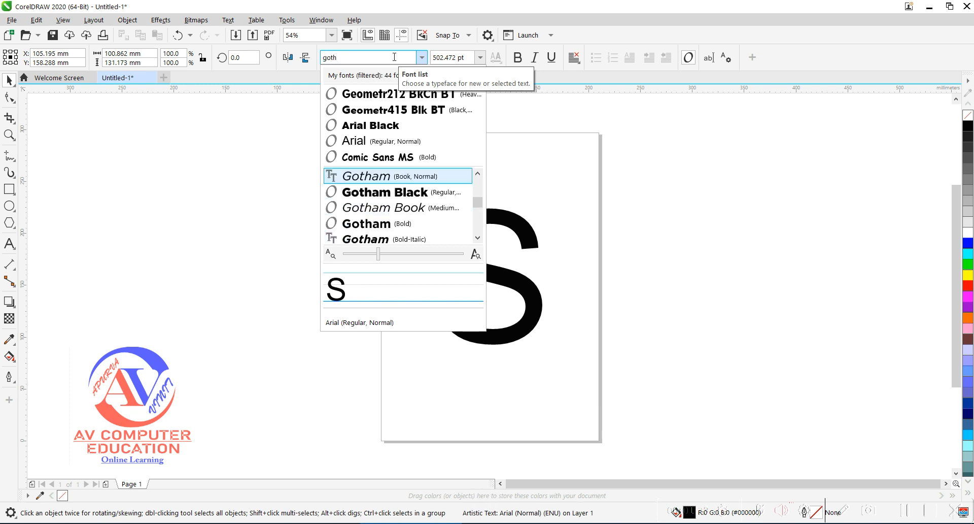
pyautogui.click(396, 192)
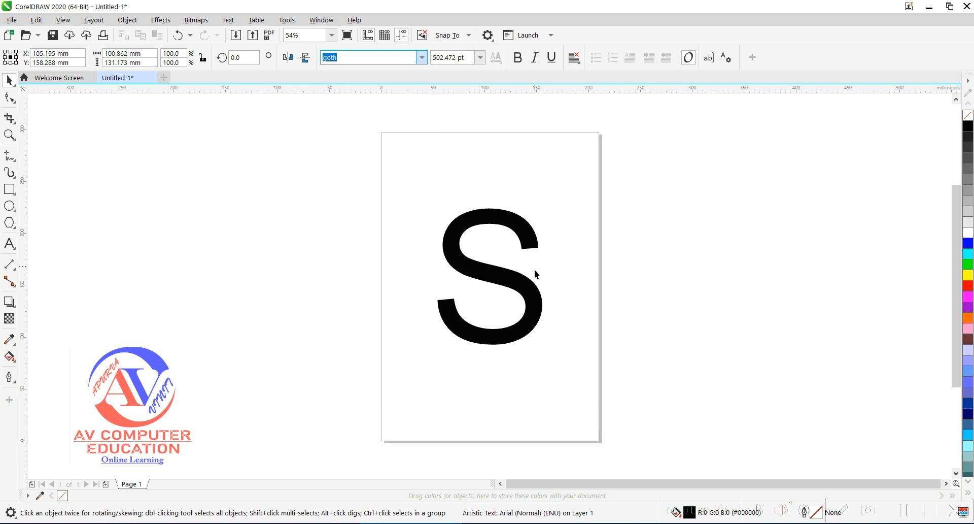
pyautogui.moveTo(548, 350); pyautogui.dragTo(583, 393)
pyautogui.moveTo(546, 315); pyautogui.dragTo(528, 285)
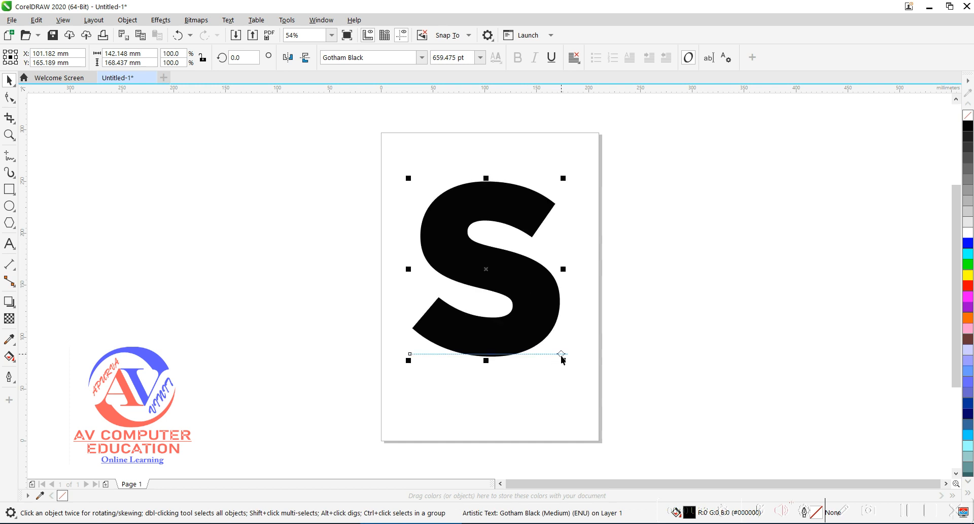
pyautogui.moveTo(562, 359); pyautogui.dragTo(578, 385)
pyautogui.moveTo(561, 317); pyautogui.dragTo(553, 312)
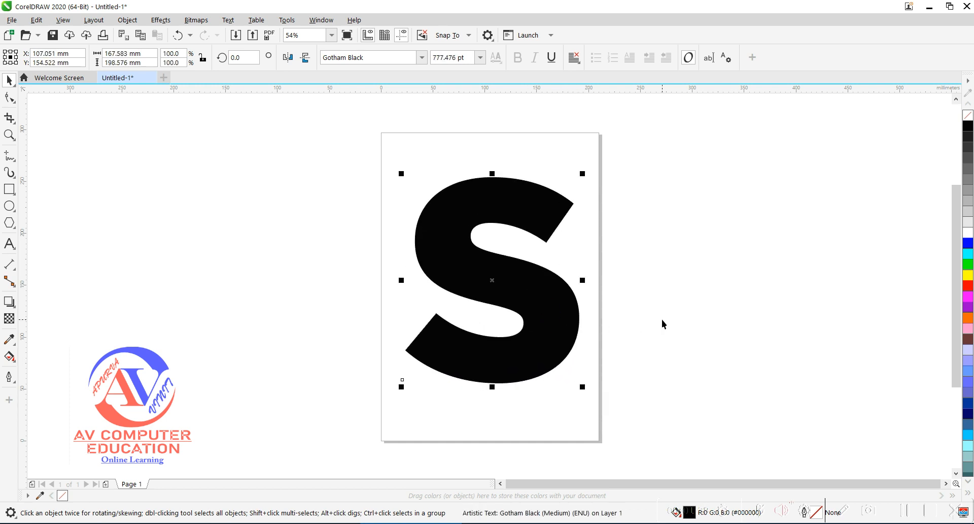
# Remove the letter's fill and give it a black outline
pyautogui.click(967, 116)
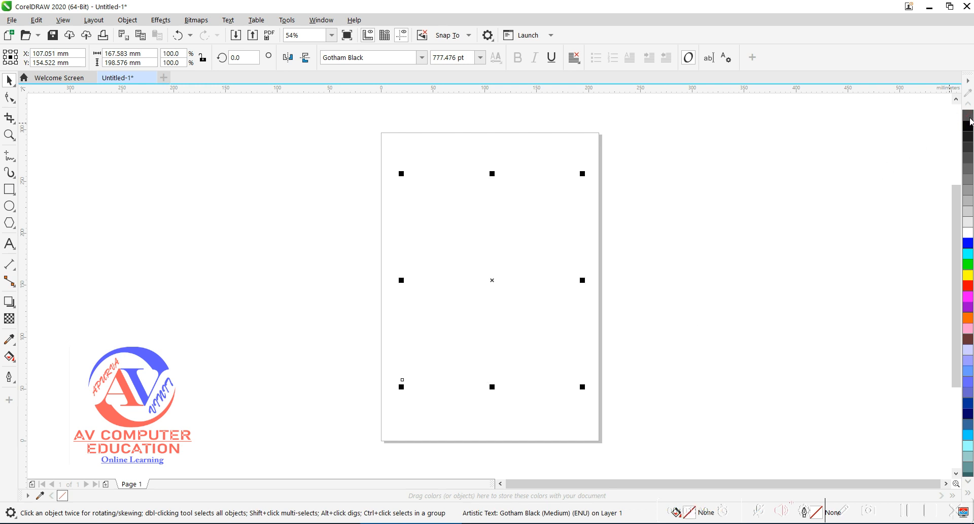
pyautogui.rightClick(968, 127)
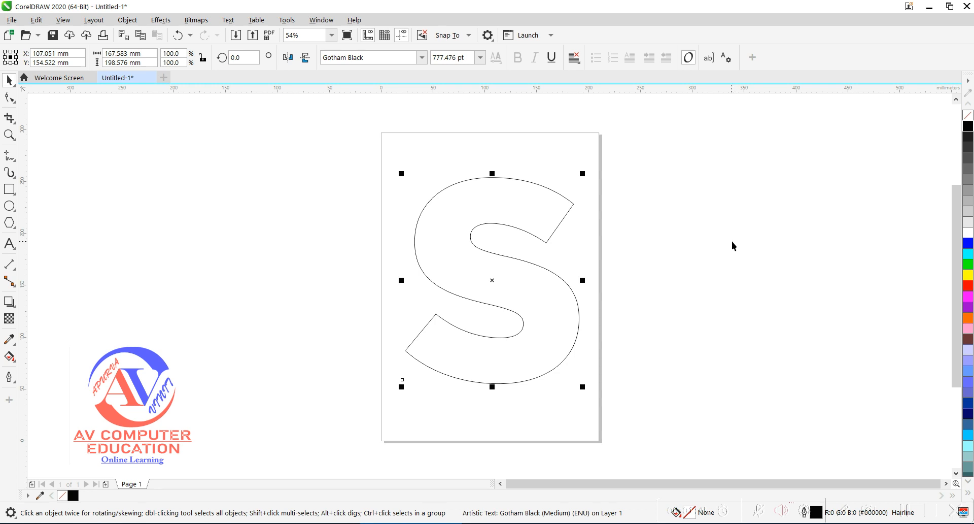
pyautogui.click(670, 253)
pyautogui.scroll(2, 522, 291)
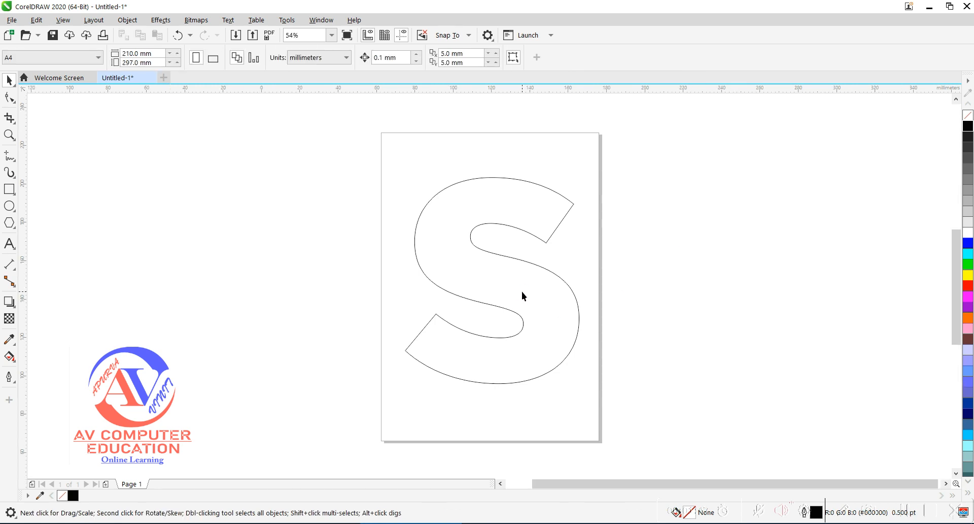
pyautogui.scroll(-2, 522, 291)
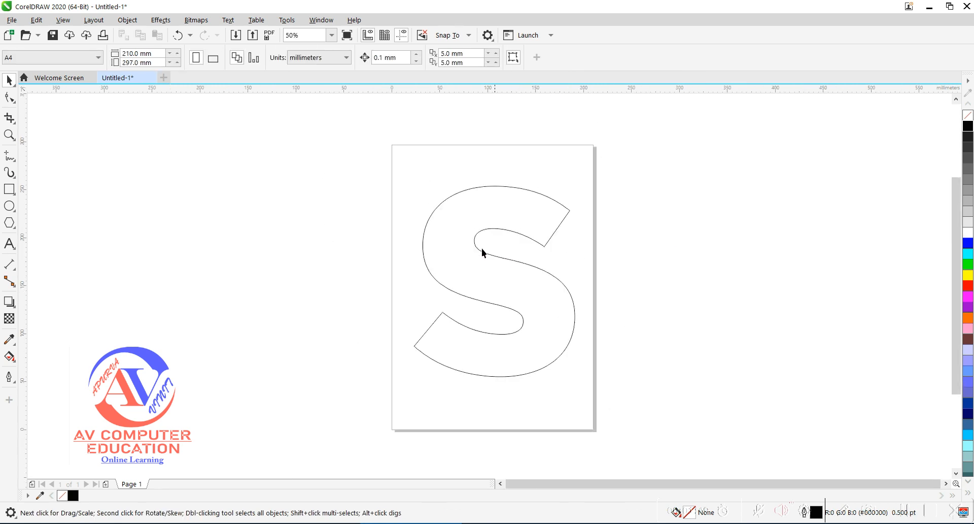
# Draw a Pen tool curve of about 46 × 74 mm from the S's upper edge through the inner end of its upper notch
pyautogui.click(9, 156)
pyautogui.click(49, 195)
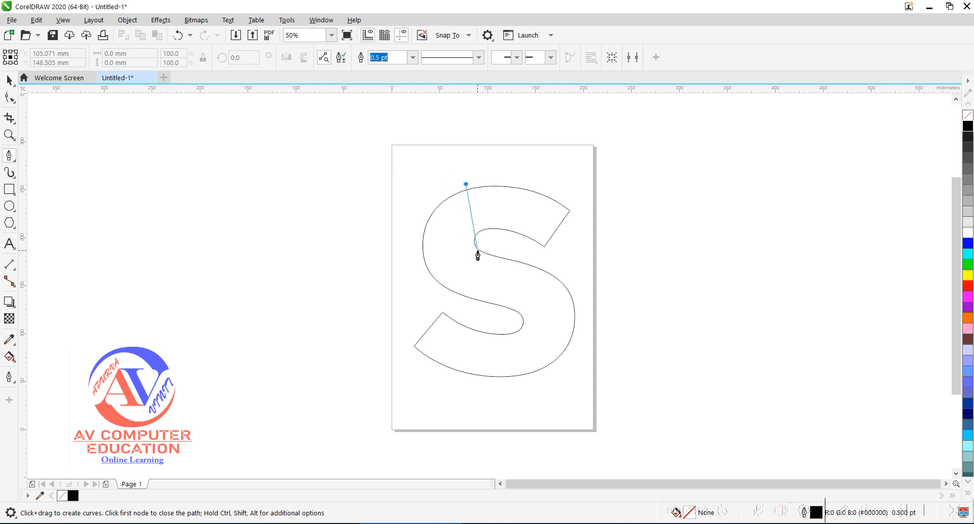
pyautogui.moveTo(474, 246); pyautogui.dragTo(511, 263)
pyautogui.click(500, 252)
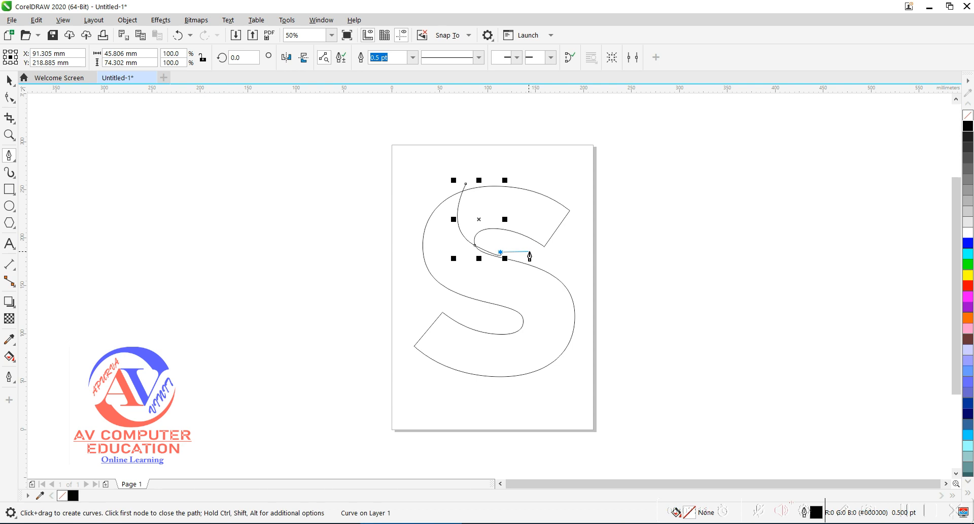
pyautogui.press('Escape')
# Delete the surplus hooked end node of the curve so it ends at the upper notch
pyautogui.scroll(3, 481, 259)
pyautogui.scroll(-2, 490, 259)
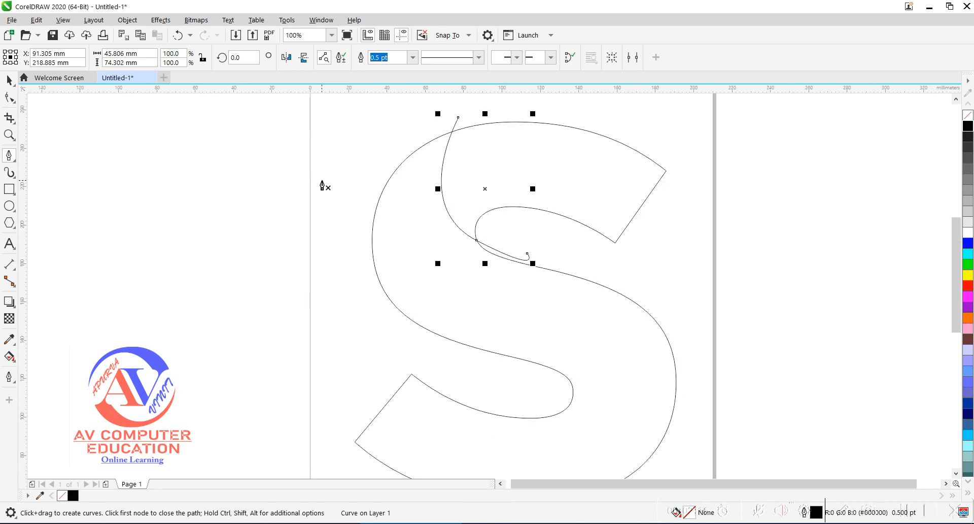
pyautogui.click(9, 80)
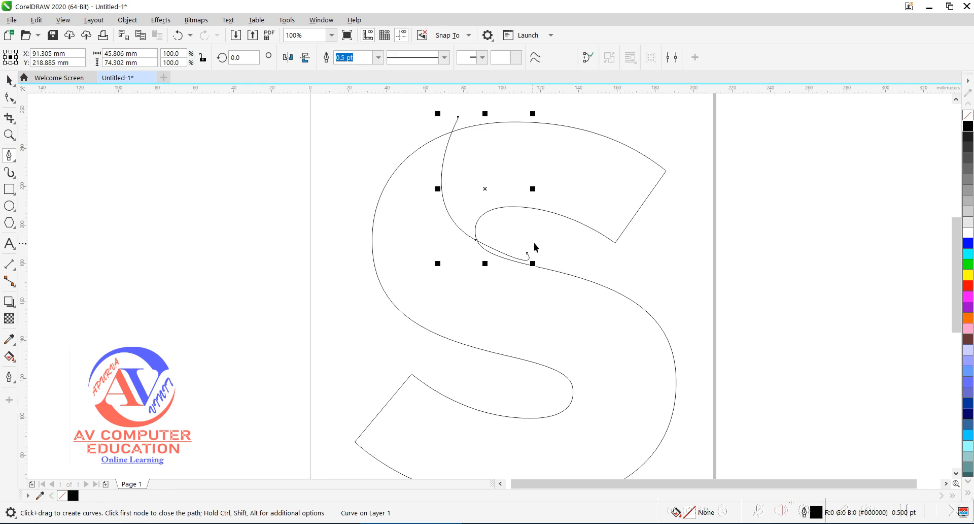
pyautogui.scroll(2, 494, 250)
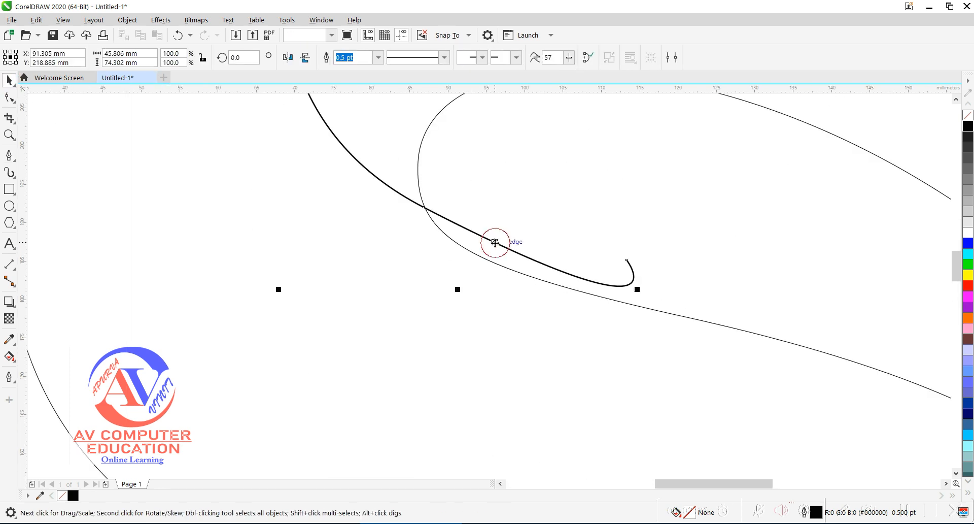
pyautogui.scroll(-2, 495, 242)
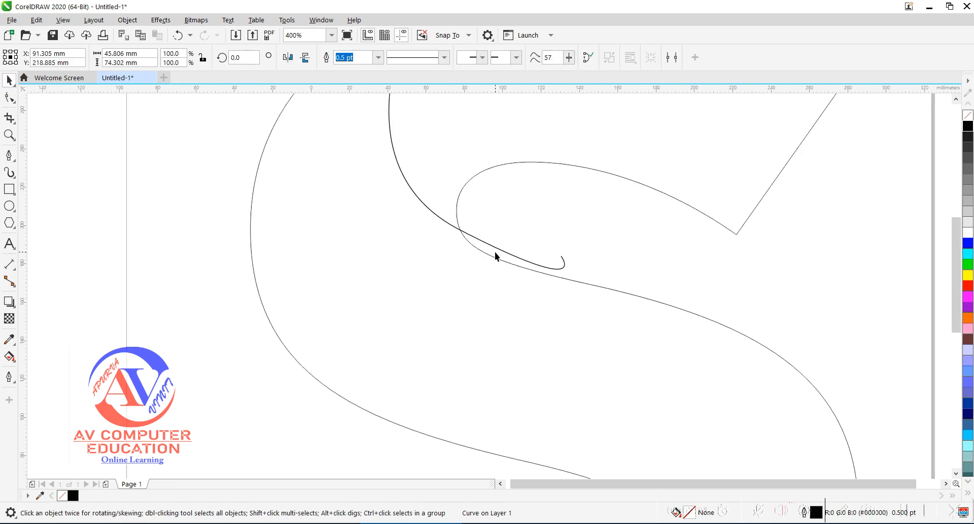
pyautogui.click(11, 99)
pyautogui.click(528, 253)
pyautogui.press('Delete')
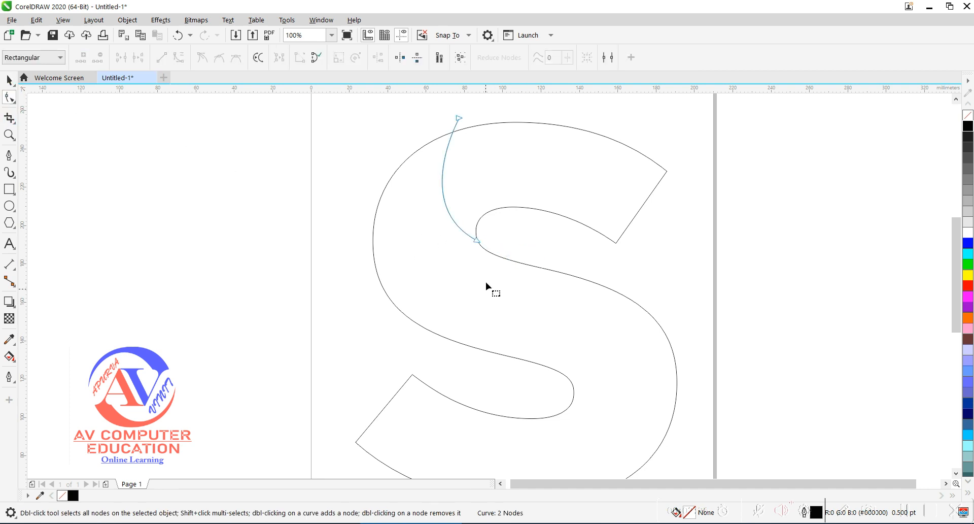
# Reshape the curve by moving its lower node and handle onto the notch edge and adjusting its upper end at the S outline
pyautogui.moveTo(476, 241); pyautogui.dragTo(491, 253)
pyautogui.moveTo(427, 219); pyautogui.dragTo(401, 220)
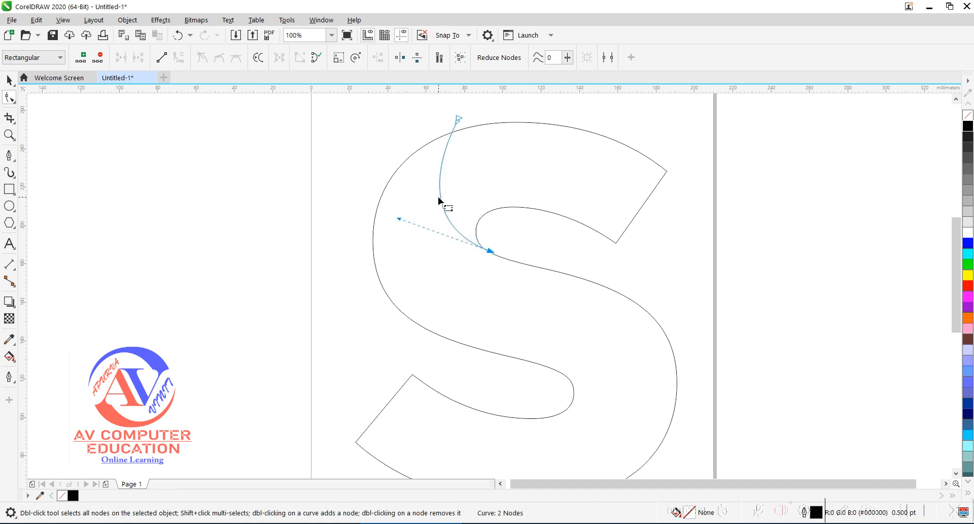
pyautogui.moveTo(458, 122); pyautogui.dragTo(456, 123)
# Duplicate the dividing curve and move the copy to the lower bowl of the S
pyautogui.scroll(-2, 449, 162)
pyautogui.click(9, 80)
pyautogui.click(251, 287)
pyautogui.click(446, 181)
pyautogui.hotkey('ctrl', 'd')
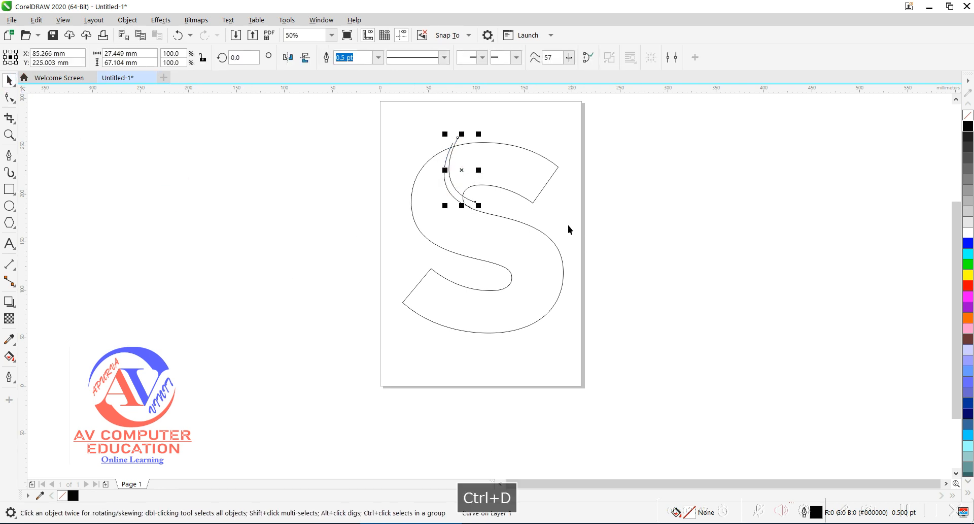
pyautogui.moveTo(458, 166); pyautogui.dragTo(525, 294)
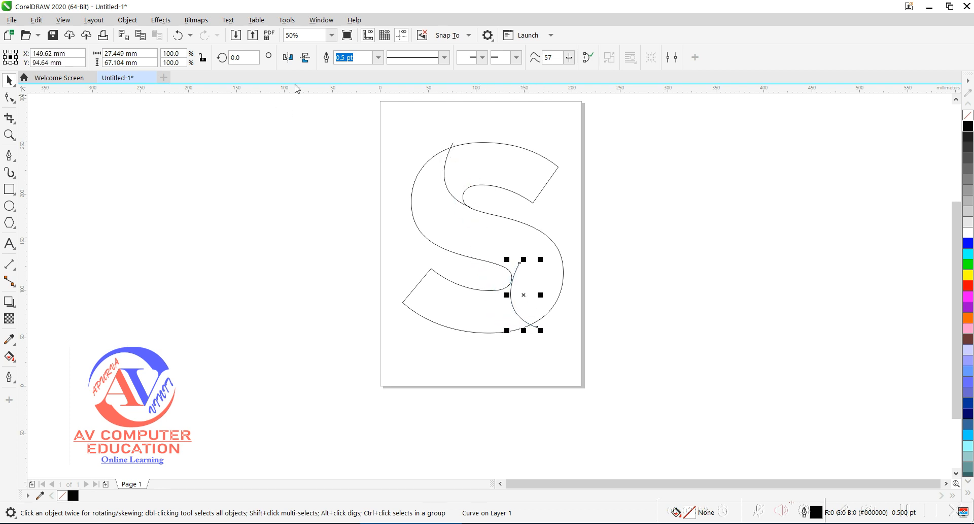
# Mirror the copied curve vertically and horizontally, and position it from the lower notch to the S's bottom edge
pyautogui.click(306, 65)
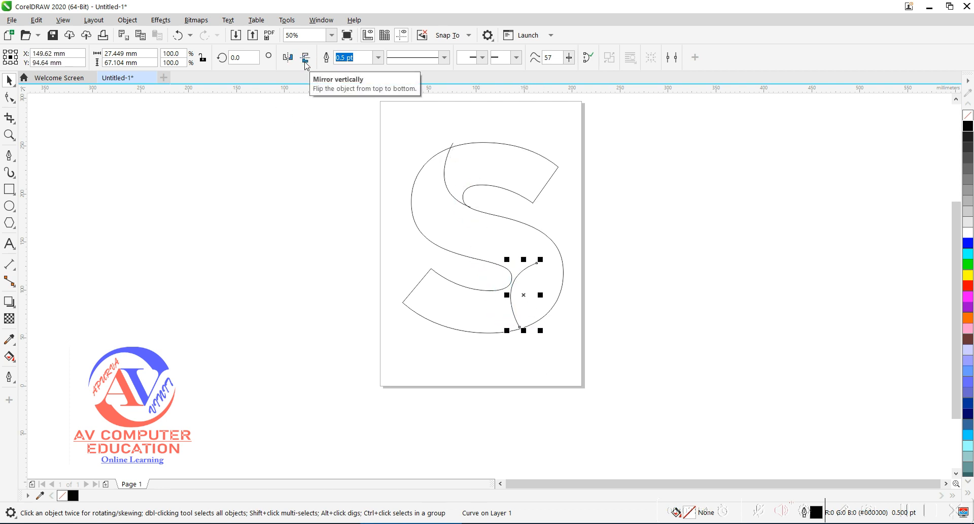
pyautogui.click(291, 61)
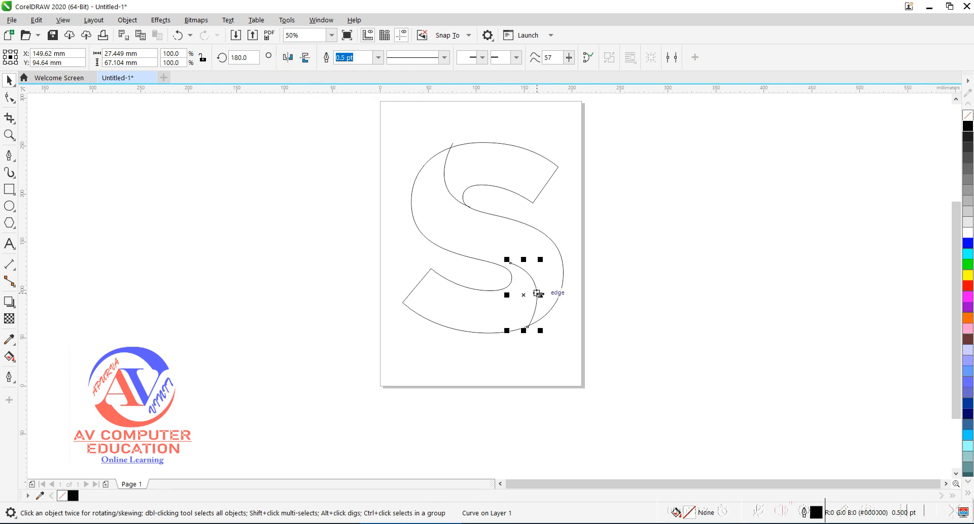
pyautogui.scroll(3, 539, 291)
pyautogui.scroll(-1, 542, 291)
pyautogui.moveTo(532, 278); pyautogui.dragTo(516, 284)
pyautogui.click(624, 328)
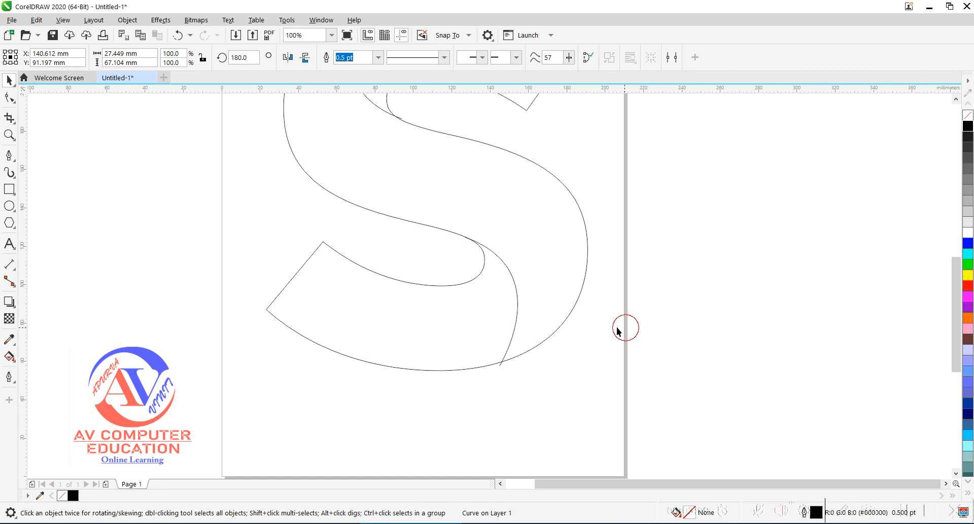
pyautogui.scroll(3, 470, 233)
pyautogui.scroll(-4, 477, 236)
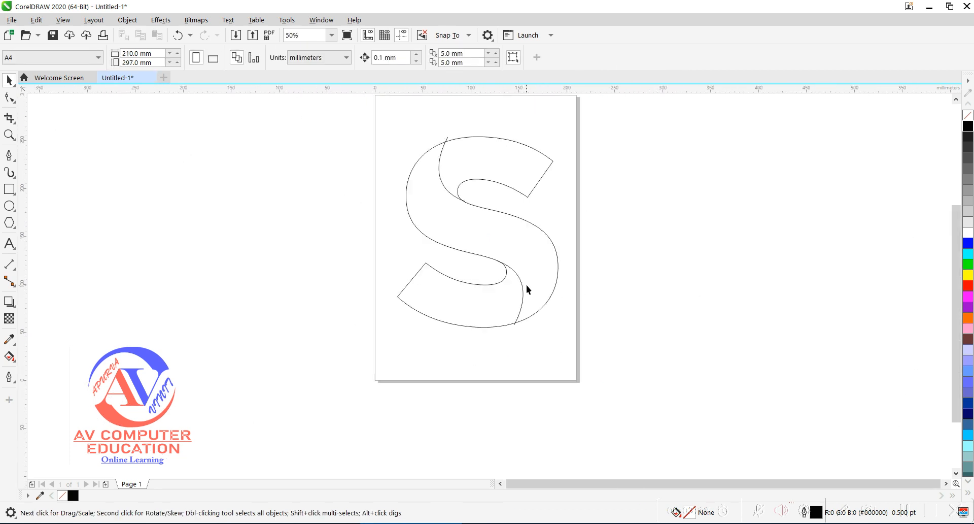
pyautogui.scroll(1, 457, 173)
pyautogui.scroll(-1, 459, 161)
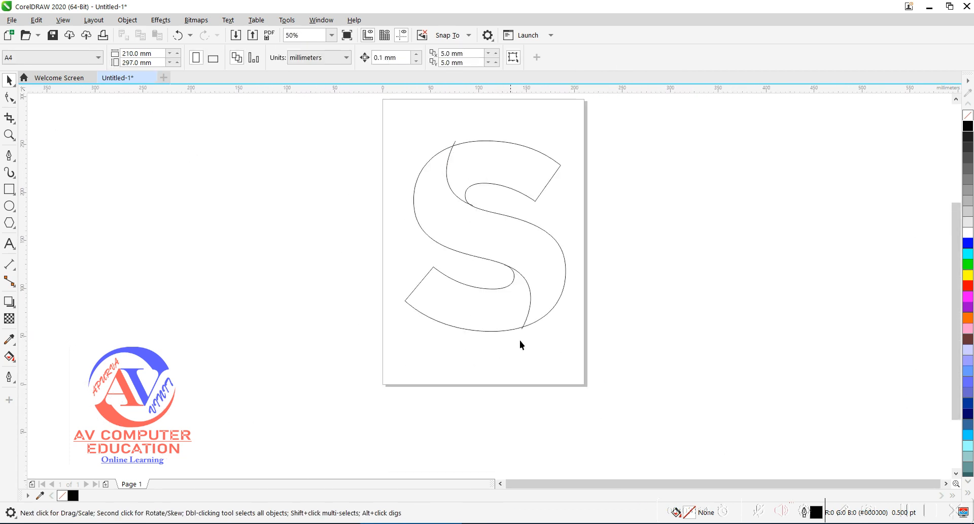
# Fill the upper, middle and lower regions of the S with light blue using Smart Fill
pyautogui.click(14, 361)
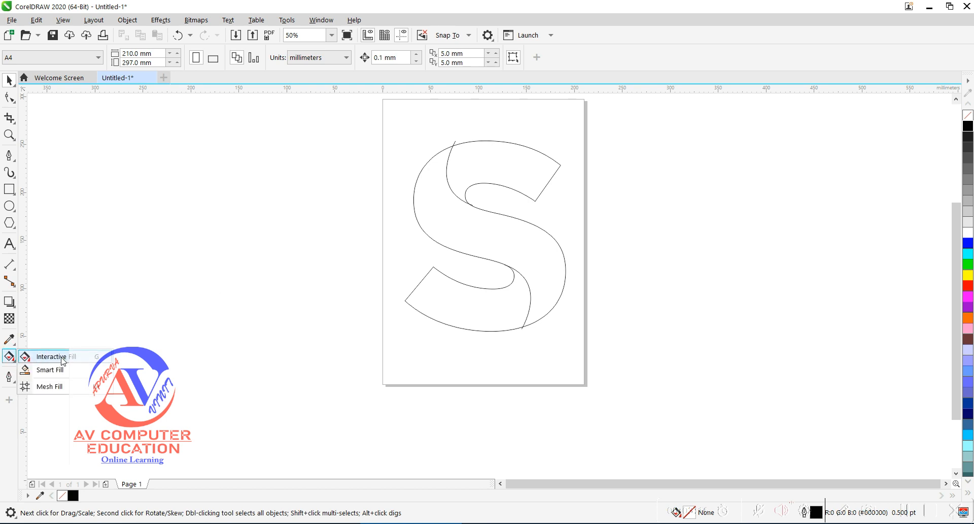
pyautogui.click(51, 370)
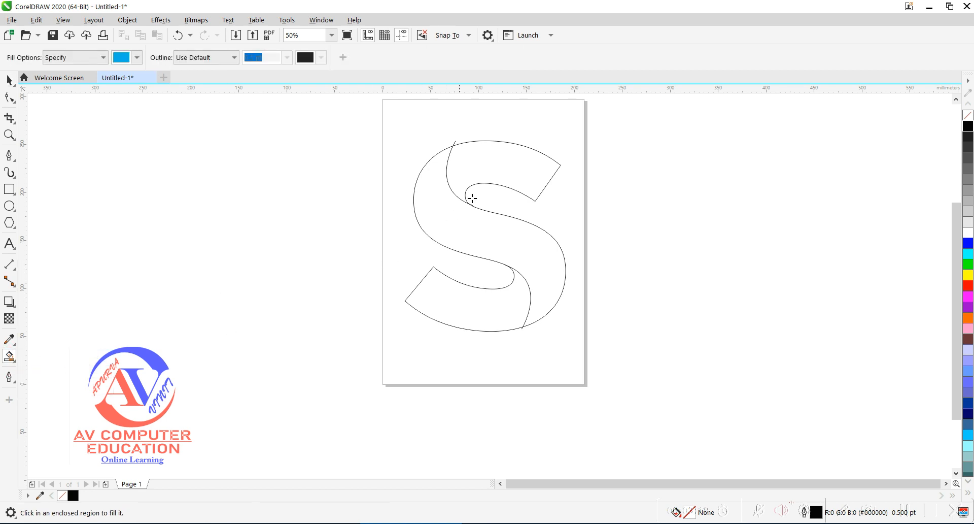
pyautogui.click(497, 165)
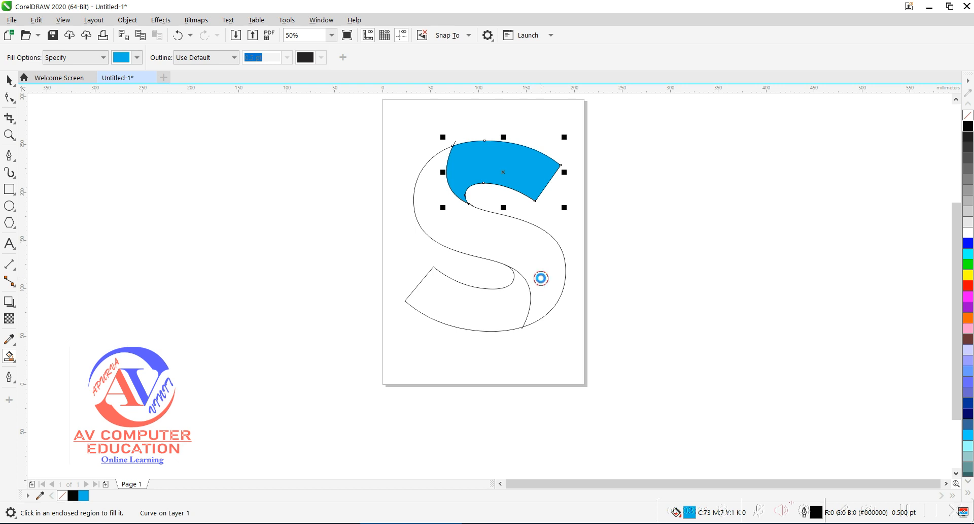
pyautogui.click(541, 278)
pyautogui.click(468, 320)
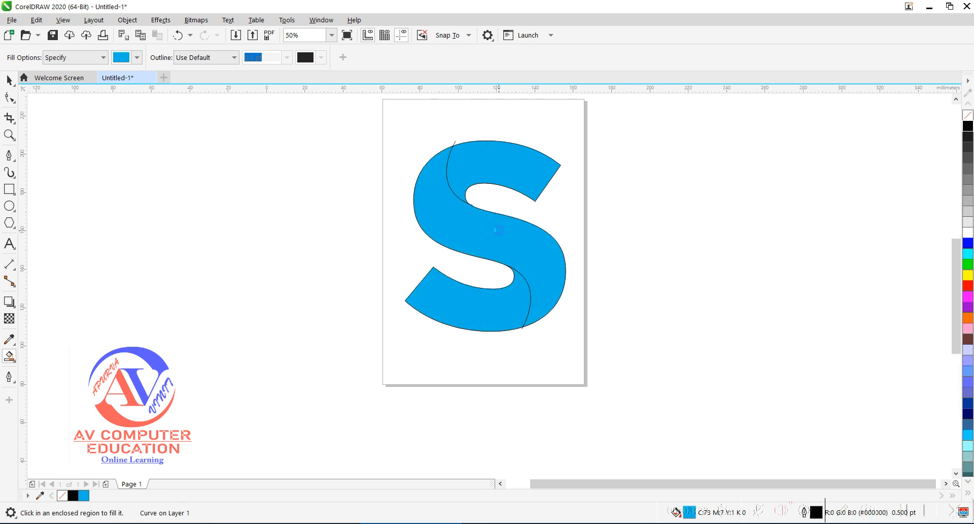
pyautogui.scroll(1, 499, 231)
pyautogui.scroll(-1, 517, 284)
# Apply a light-blue-to-white linear fountain fill to the lower segment of the S with the Interactive Fill tool
pyautogui.click(11, 357)
pyautogui.click(74, 358)
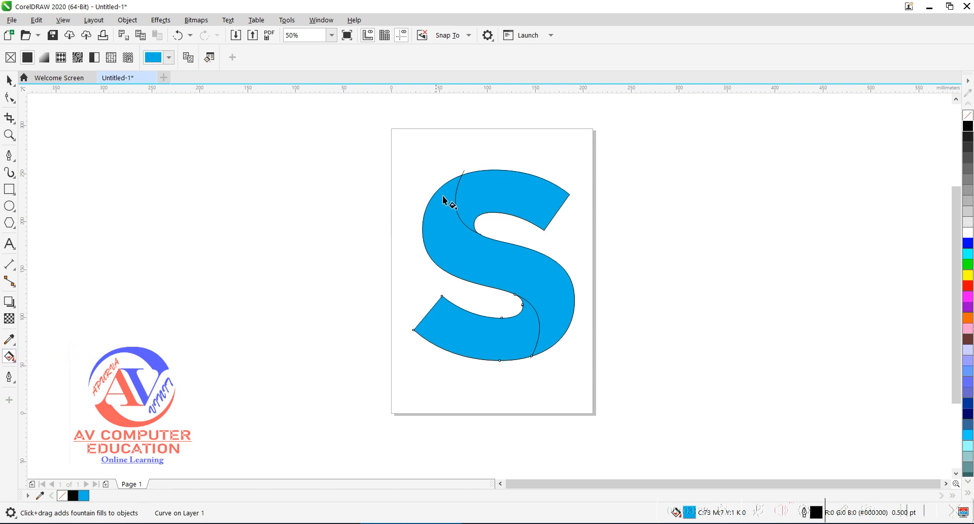
pyautogui.scroll(1, 467, 187)
pyautogui.moveTo(646, 239); pyautogui.dragTo(445, 202)
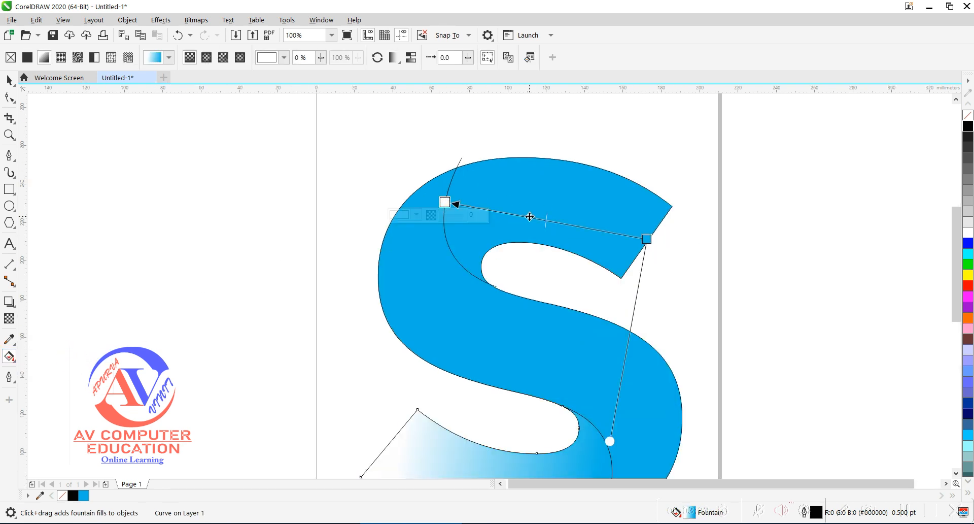
pyautogui.scroll(-1, 530, 216)
pyautogui.click(626, 245)
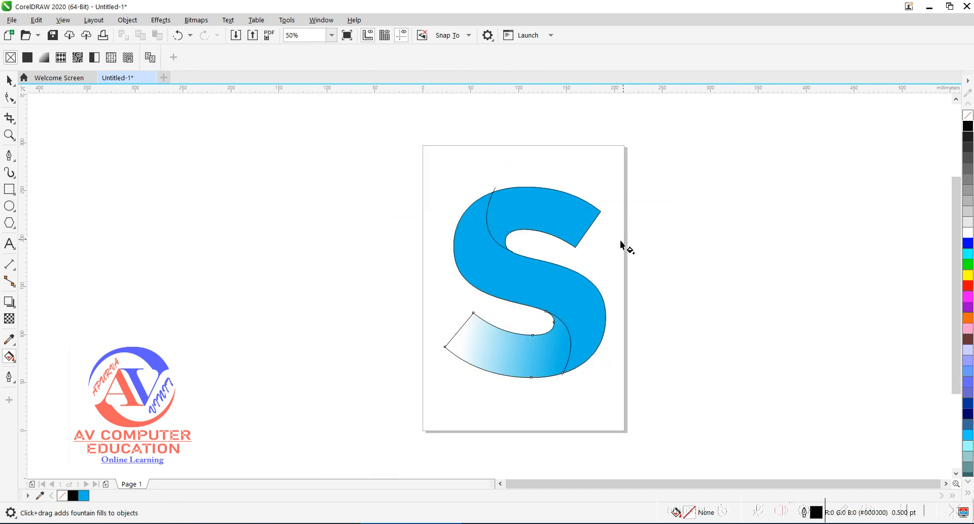
# Reposition the lower segment's fountain fill with white at its open end and blue at the dividing curve
pyautogui.click(529, 352)
pyautogui.scroll(1, 531, 343)
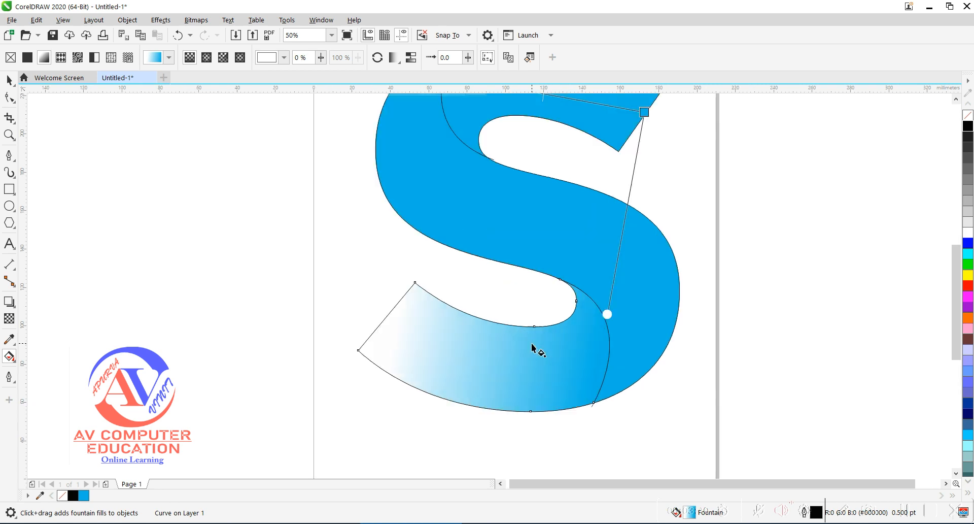
pyautogui.scroll(-1, 586, 296)
pyautogui.moveTo(616, 209); pyautogui.dragTo(598, 330)
pyautogui.moveTo(517, 193); pyautogui.dragTo(486, 311)
pyautogui.scroll(1, 539, 331)
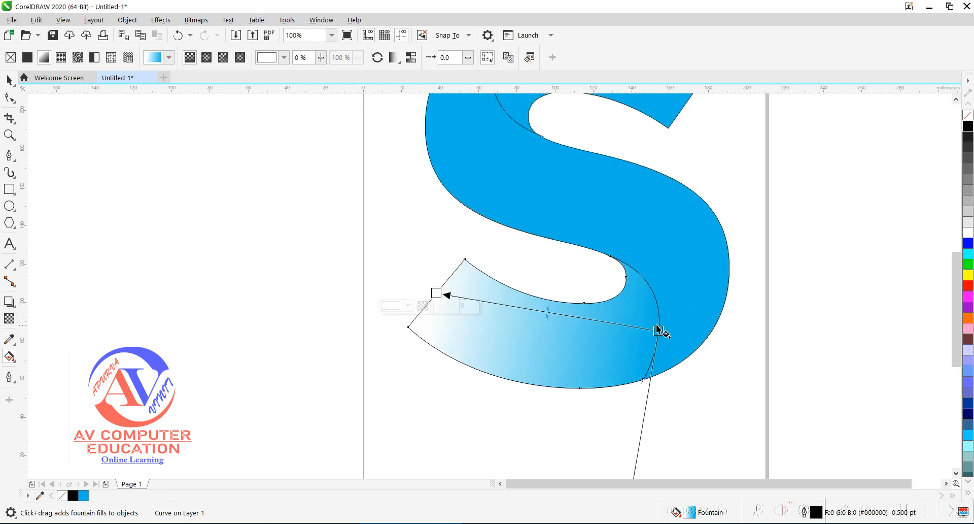
pyautogui.moveTo(658, 332); pyautogui.dragTo(655, 348)
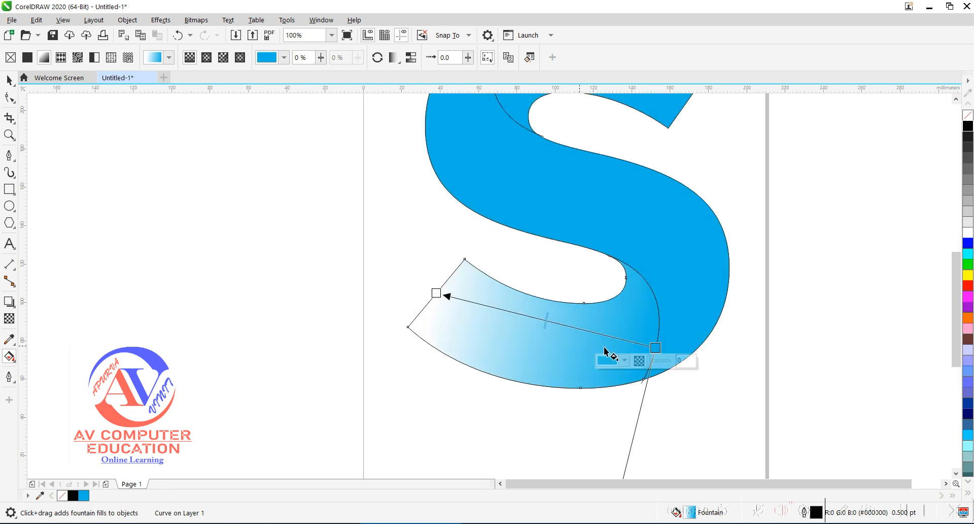
# Change the lower segment's fountain-fill node at the dividing curve to dark navy, C100 M94 Y10 K34
pyautogui.moveTo(657, 345)
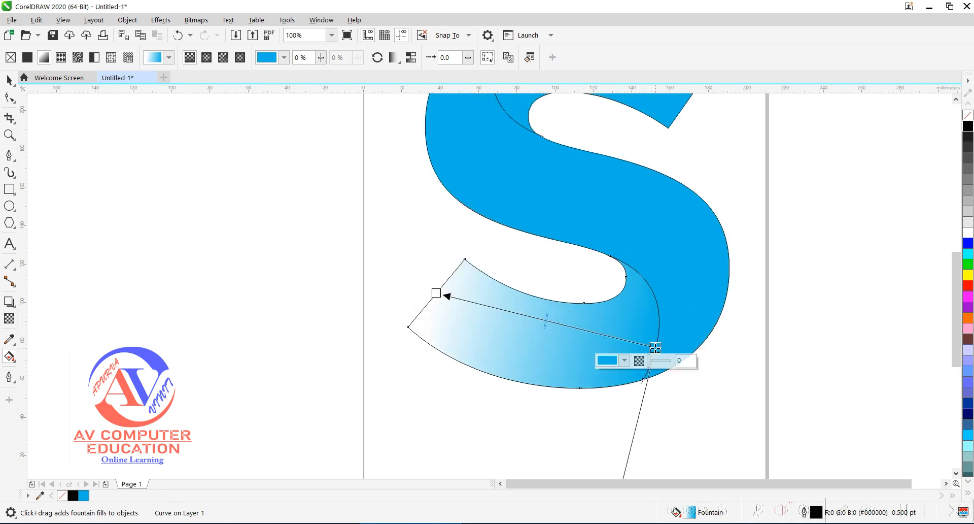
pyautogui.click(608, 360)
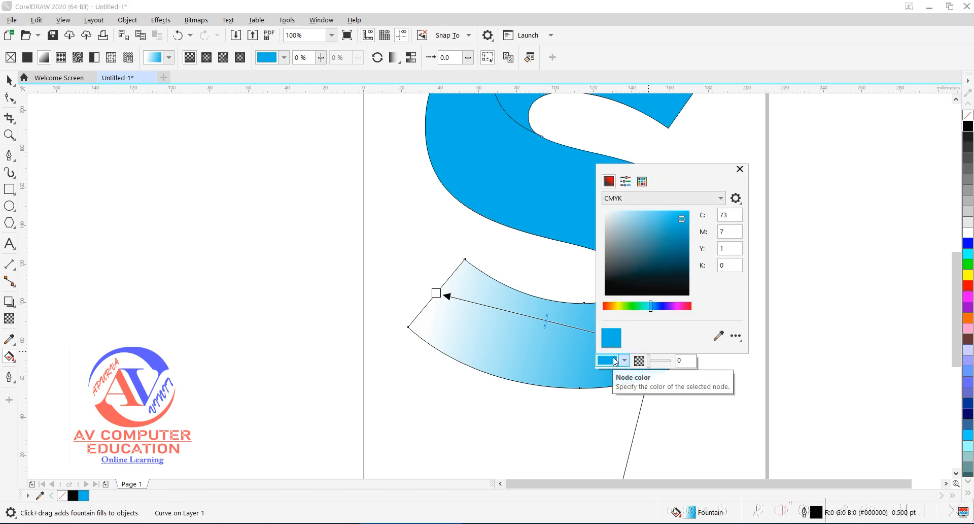
pyautogui.moveTo(652, 306)
pyautogui.mouseDown()
pyautogui.moveTo(675, 306)
pyautogui.moveTo(658, 308)
pyautogui.mouseUp()
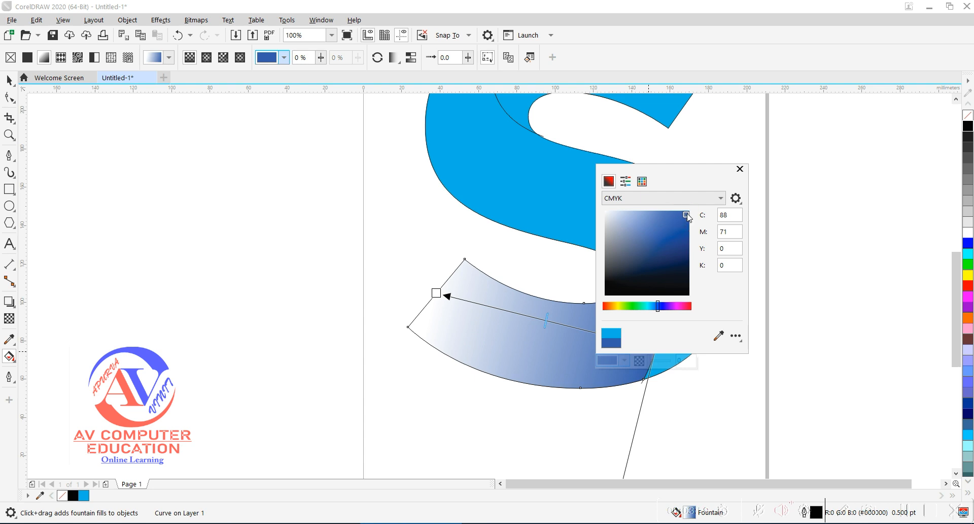
pyautogui.click(661, 306)
pyautogui.click(675, 247)
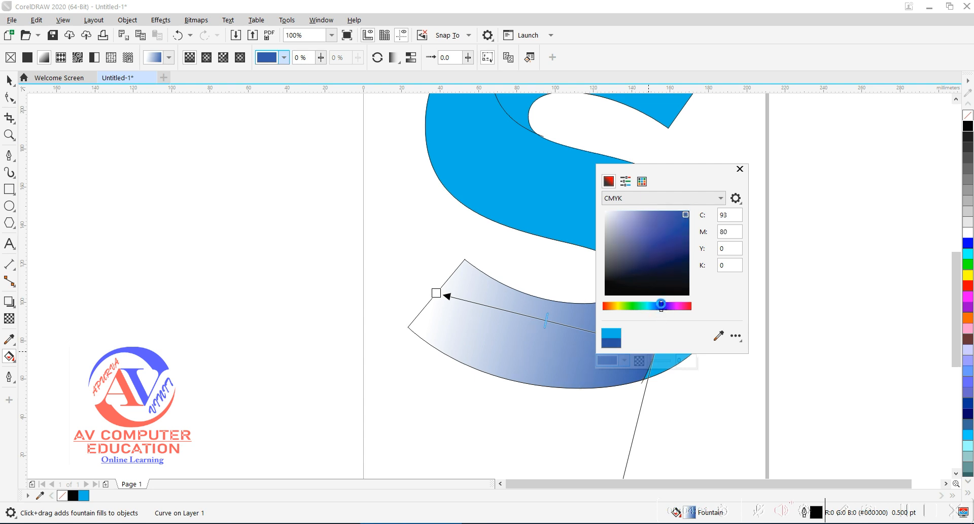
pyautogui.moveTo(682, 250); pyautogui.dragTo(683, 256)
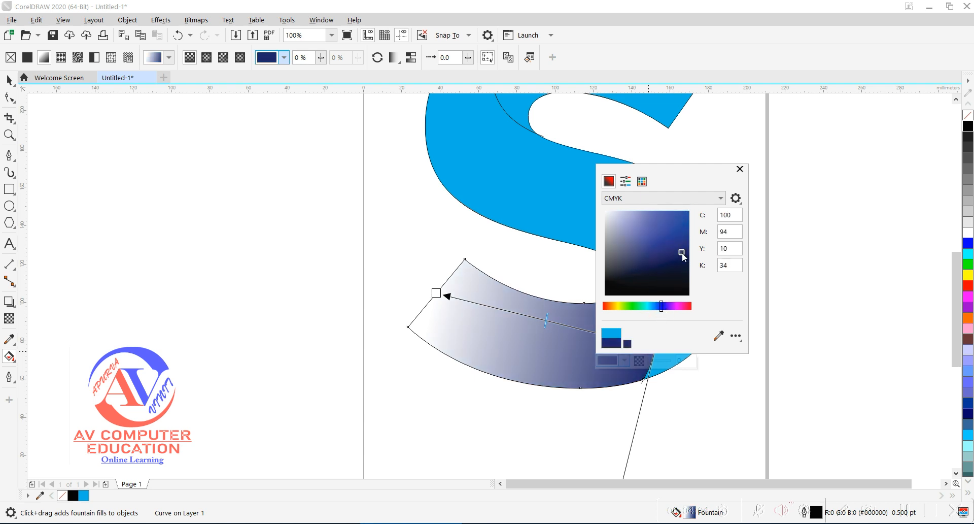
pyautogui.click(740, 169)
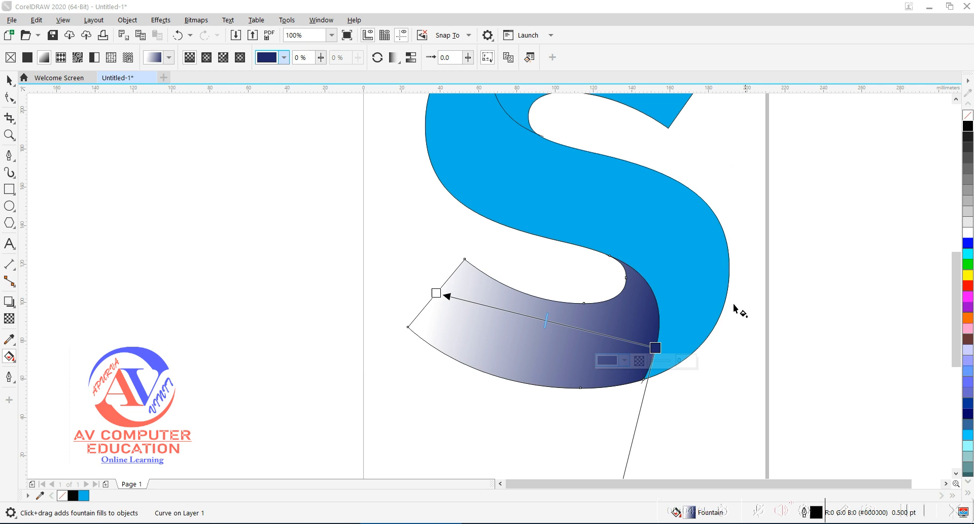
# Change the fountain-fill node at the lower segment's open end from white to bright cyan, #05DEFF
pyautogui.click(435, 293)
pyautogui.click(389, 305)
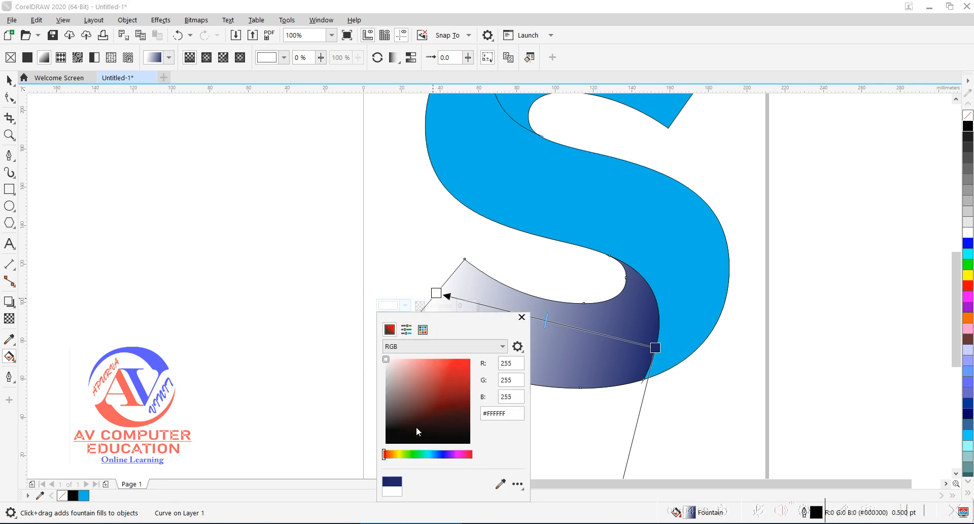
pyautogui.click(431, 454)
pyautogui.click(467, 359)
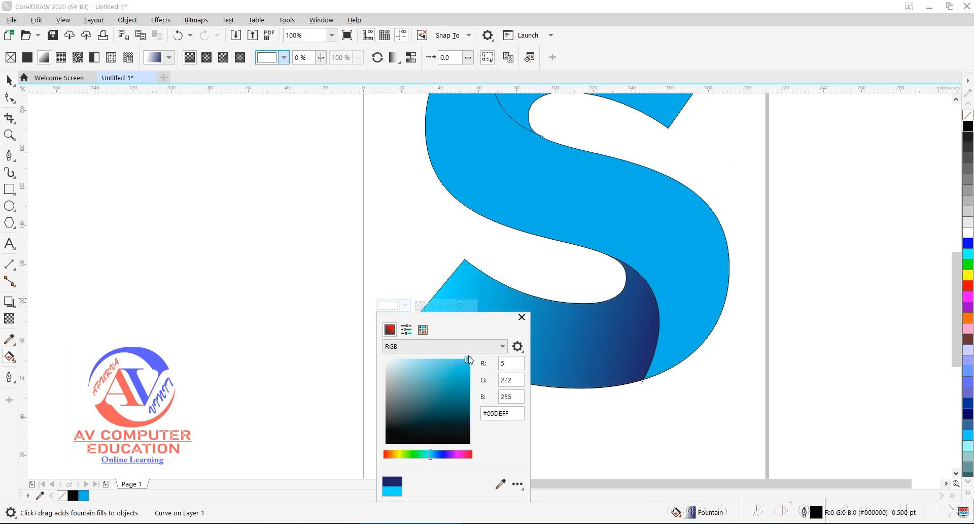
pyautogui.click(507, 363)
pyautogui.click(521, 316)
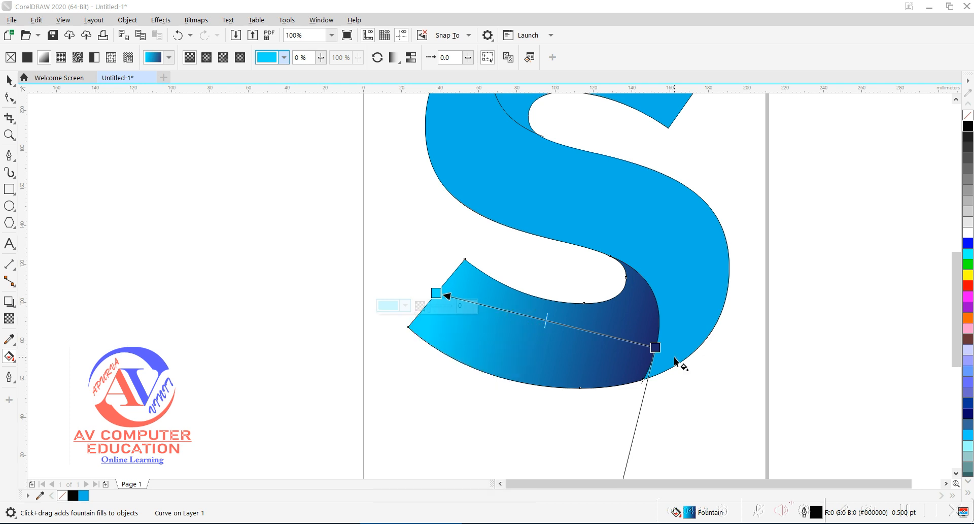
# Fine-tune the lower segment's gradient by shifting its midpoint toward the navy side and its cyan node down along the open end
pyautogui.moveTo(655, 347); pyautogui.dragTo(658, 331)
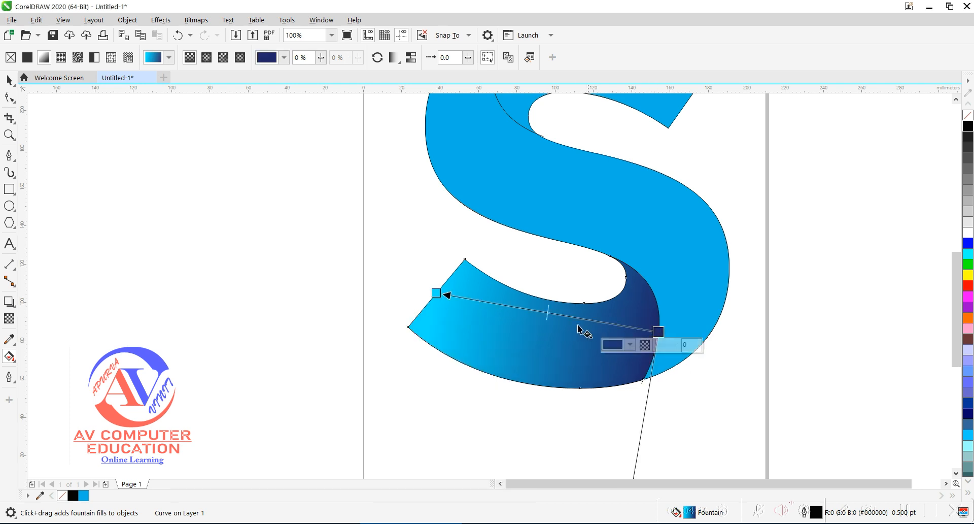
pyautogui.moveTo(547, 314); pyautogui.dragTo(560, 319)
pyautogui.moveTo(436, 292); pyautogui.dragTo(428, 303)
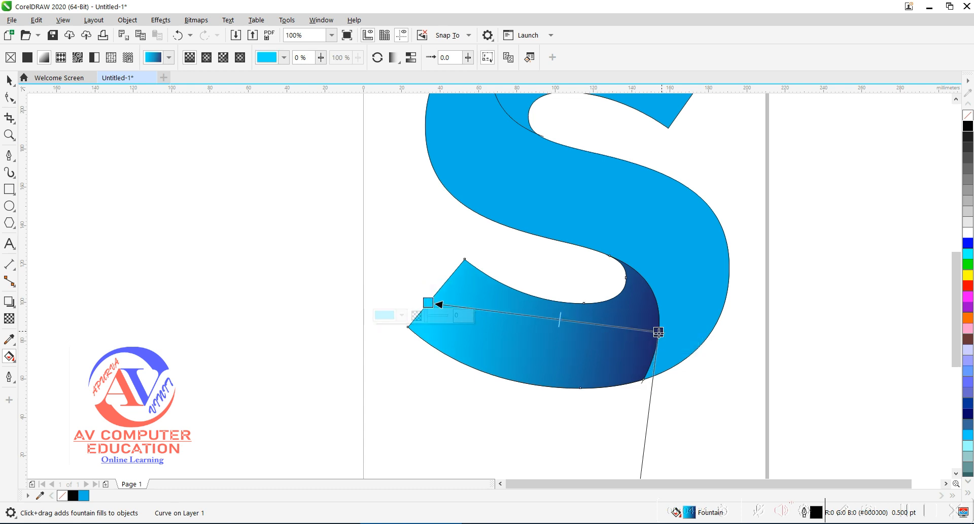
pyautogui.moveTo(658, 332); pyautogui.dragTo(655, 347)
# Copy the lower segment's cyan-to-navy fountain fill onto the middle and upper segments of the S
pyautogui.scroll(-2, 613, 339)
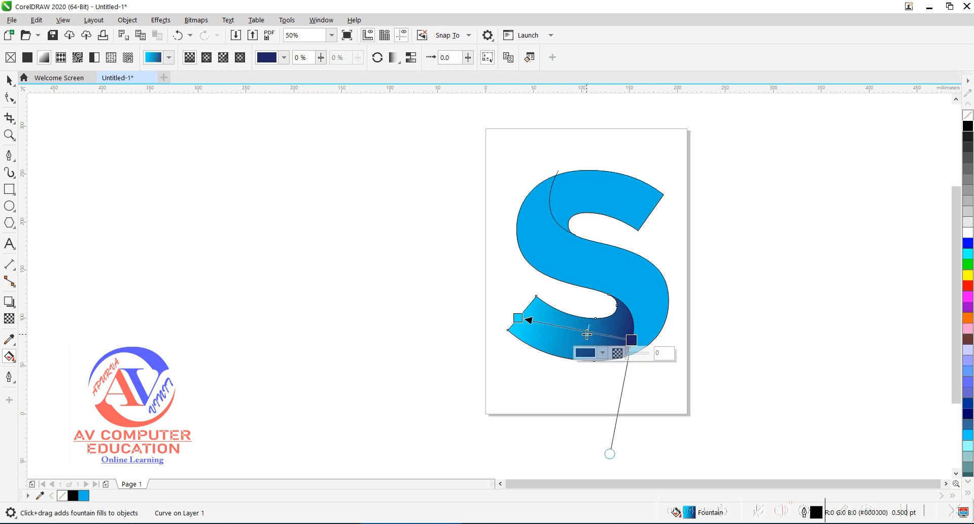
pyautogui.click(654, 306)
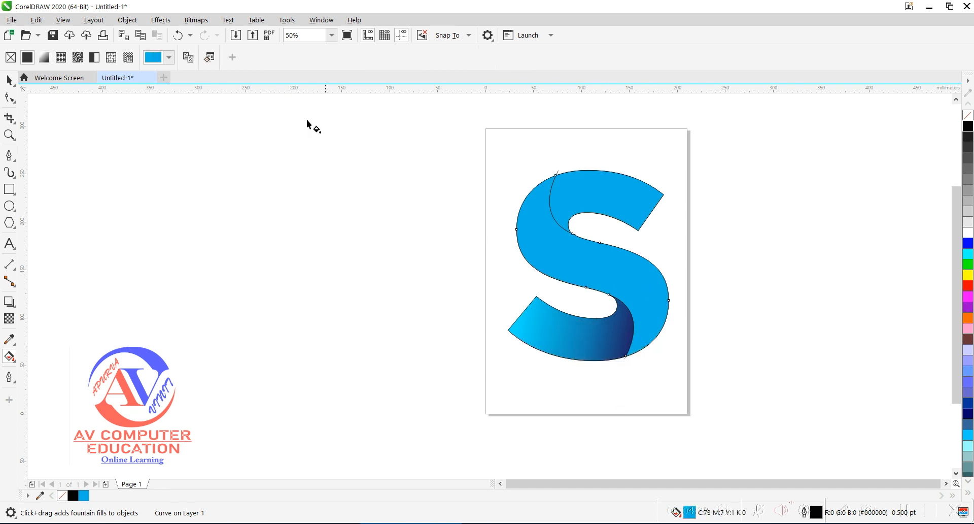
pyautogui.click(588, 349)
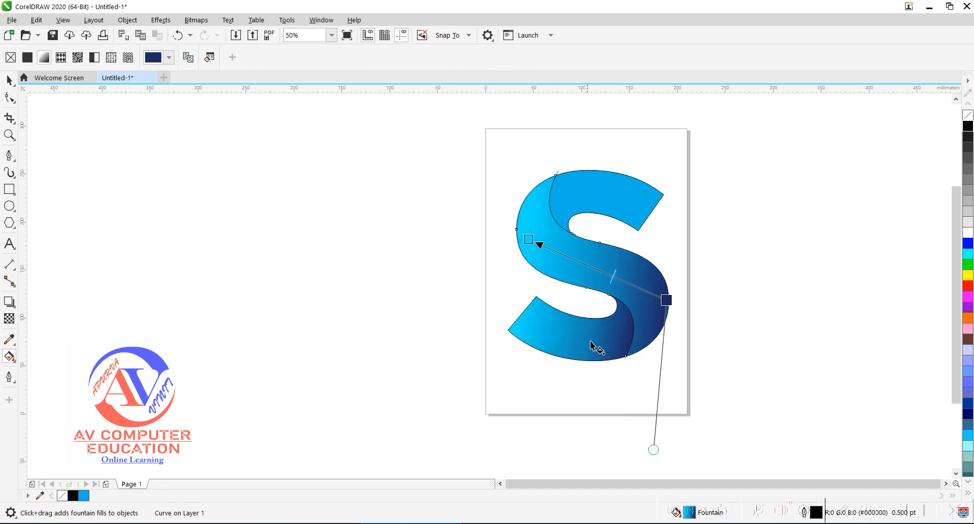
pyautogui.click(583, 200)
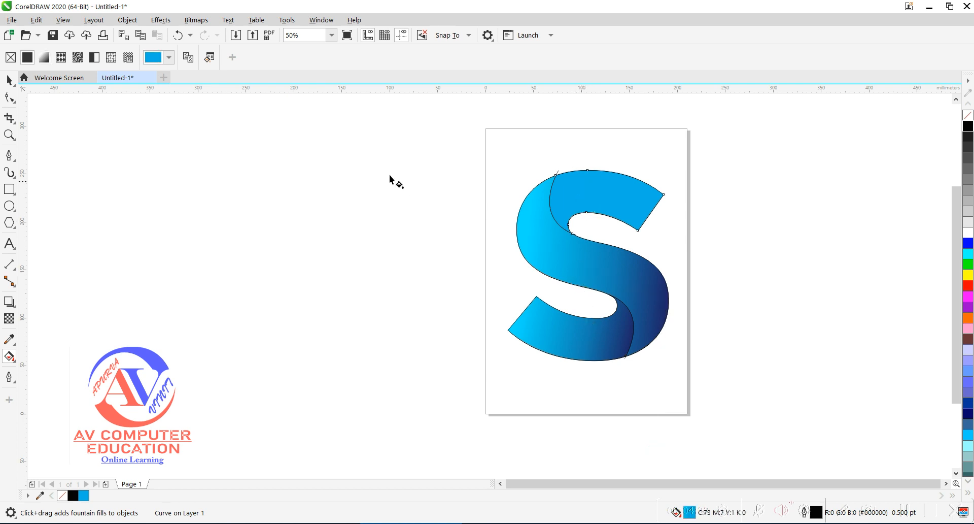
pyautogui.click(190, 59)
pyautogui.click(561, 261)
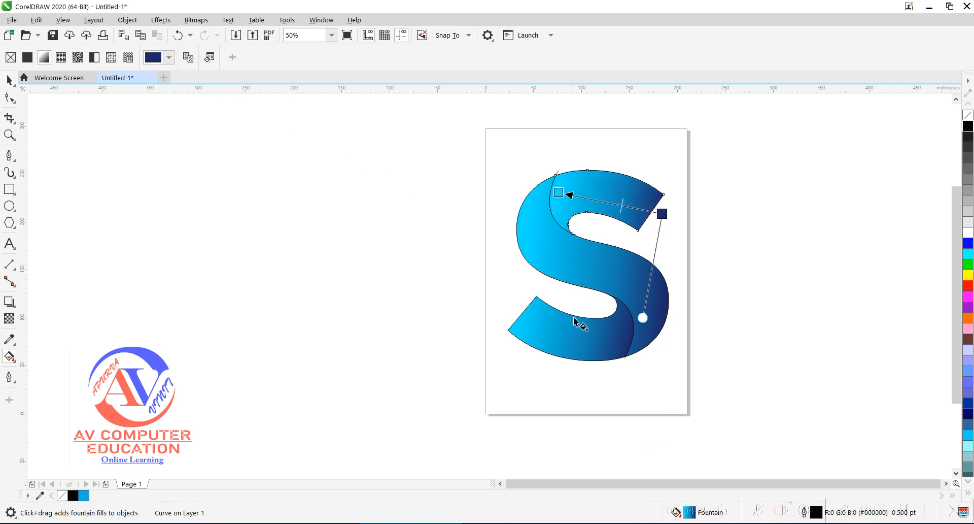
# Reposition the upper segment's gradient with the cyan node on the dividing curve and the navy node on the open end
pyautogui.scroll(2, 643, 205)
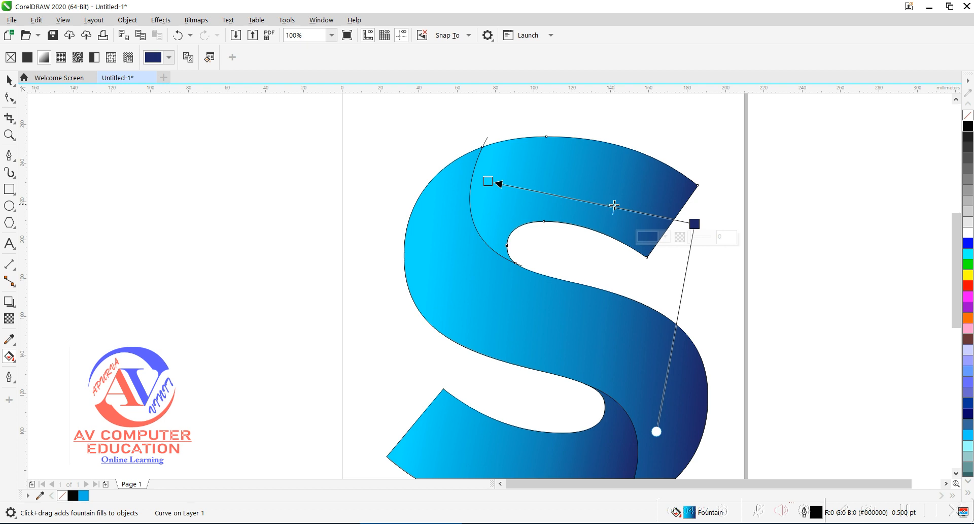
pyautogui.click(623, 203)
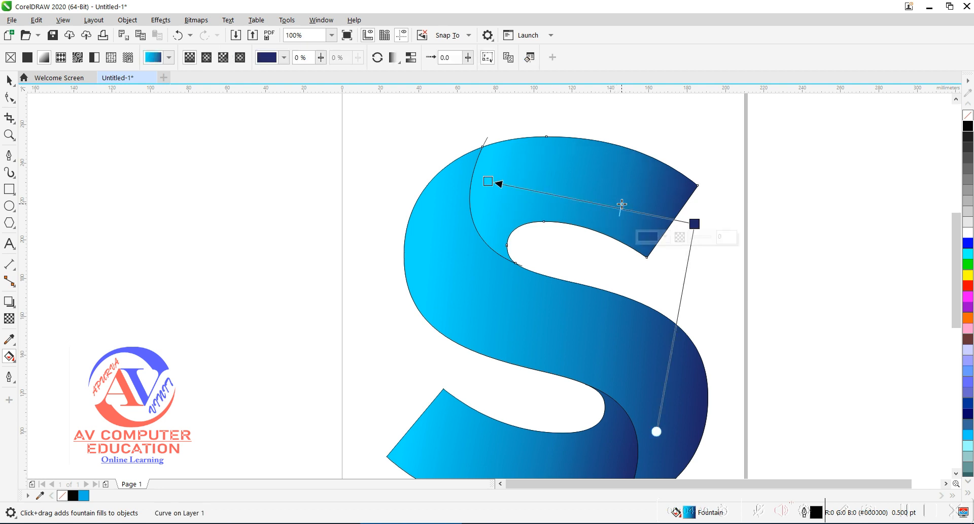
pyautogui.moveTo(490, 180); pyautogui.dragTo(475, 177)
pyautogui.moveTo(695, 223); pyautogui.dragTo(683, 205)
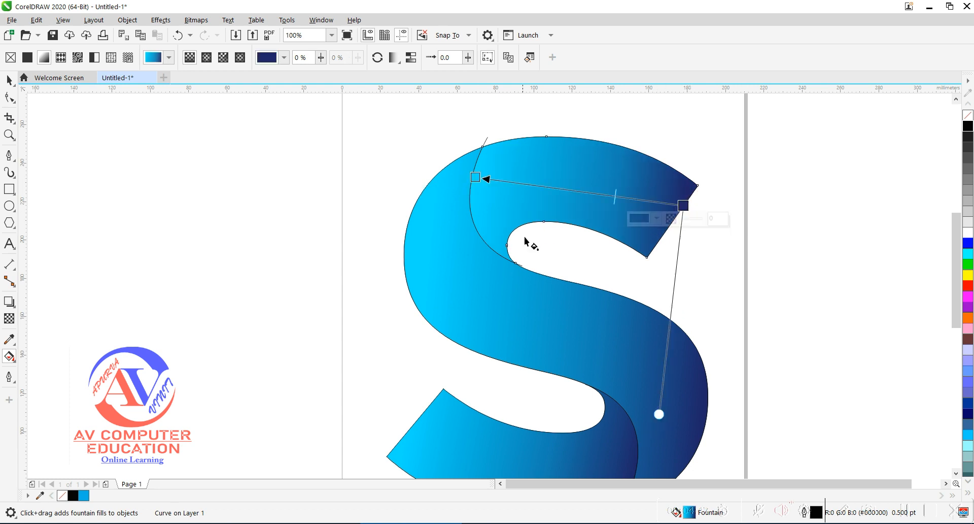
# Shorten the lower segment's gradient by moving its cyan node inward, and shift its navy node and midpoint
pyautogui.scroll(-1, 554, 232)
pyautogui.click(543, 357)
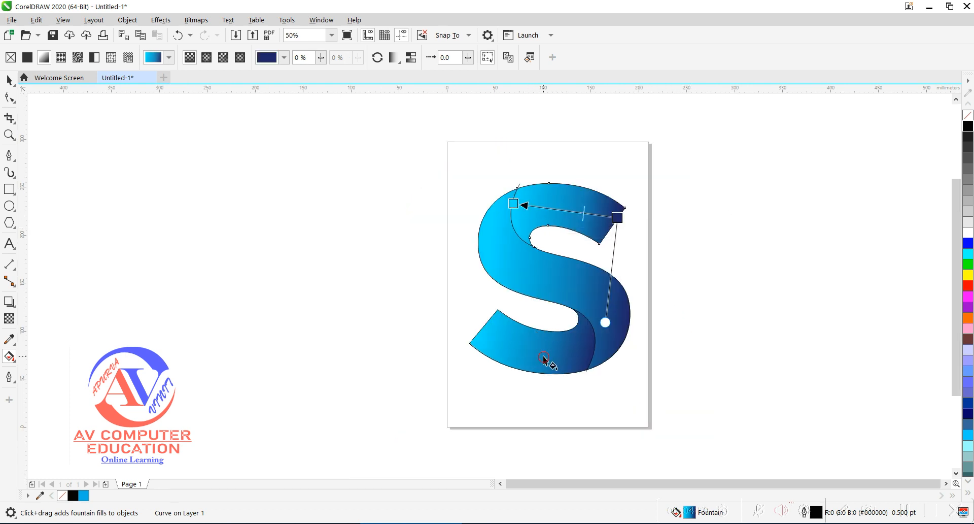
pyautogui.moveTo(581, 352)
pyautogui.mouseDown()
pyautogui.moveTo(593, 333)
pyautogui.moveTo(590, 345)
pyautogui.mouseUp()
pyautogui.moveTo(479, 331); pyautogui.dragTo(492, 338)
pyautogui.moveTo(552, 343); pyautogui.dragTo(556, 345)
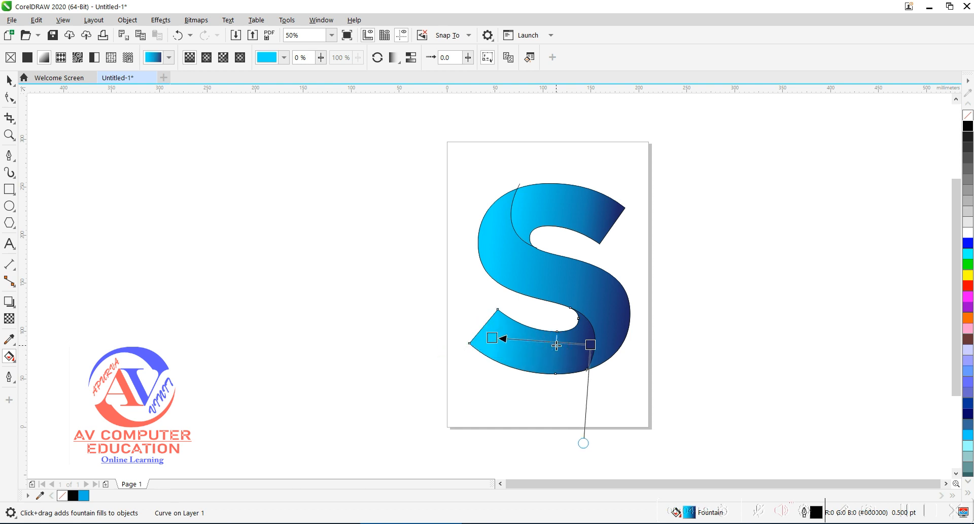
# Select all the S segments and curves, remove their outlines, and clear the selection
pyautogui.click(663, 355)
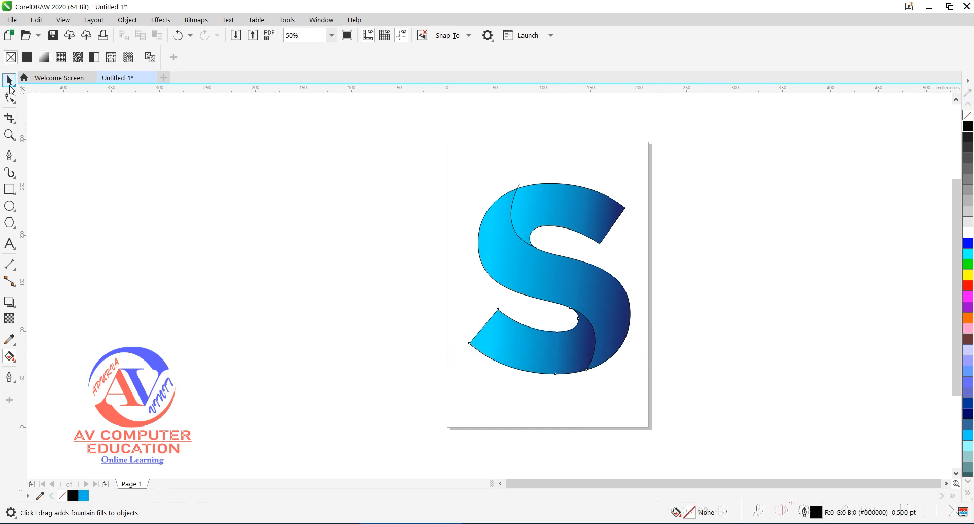
pyautogui.click(9, 81)
pyautogui.moveTo(414, 148); pyautogui.dragTo(714, 422)
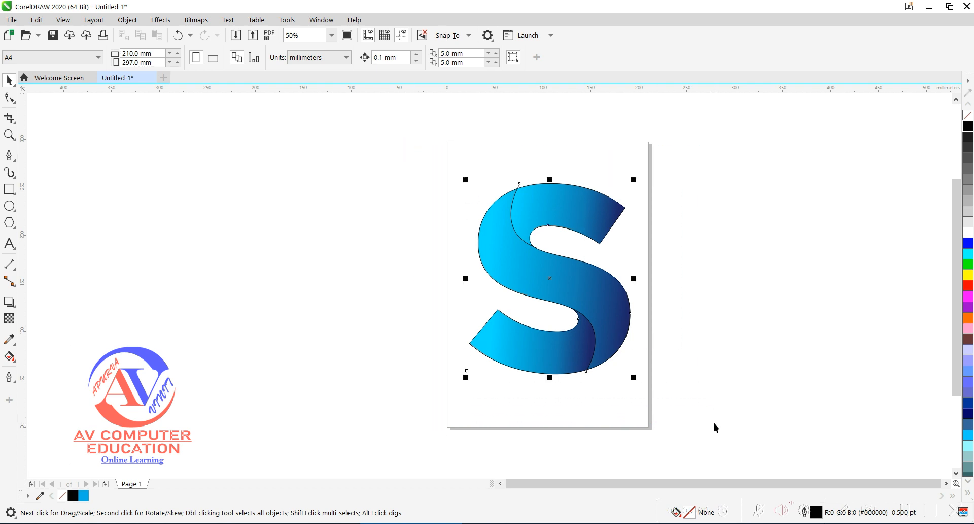
pyautogui.click(523, 57)
pyautogui.click(500, 67)
pyautogui.click(715, 205)
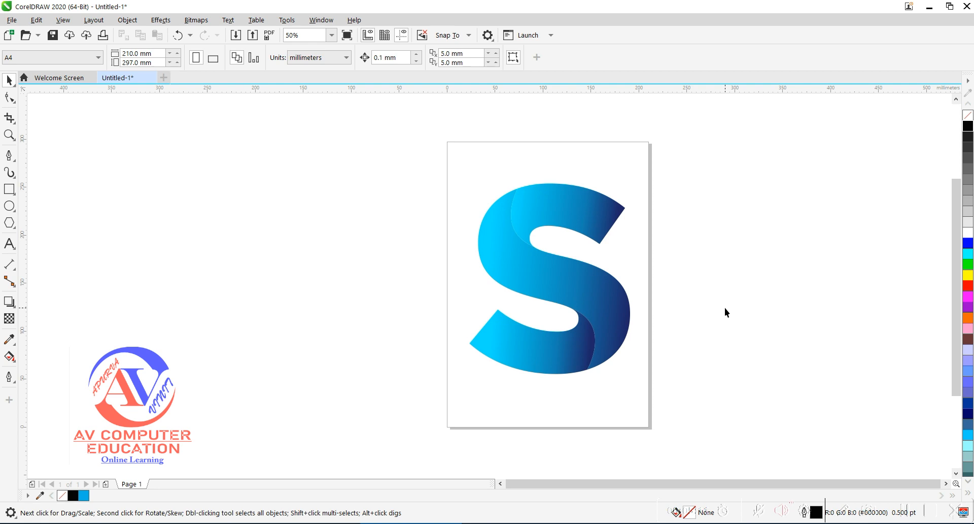
# Fit the artwork to the window and check the finished S in full-screen preview
pyautogui.press('F4')
pyautogui.press('F9')
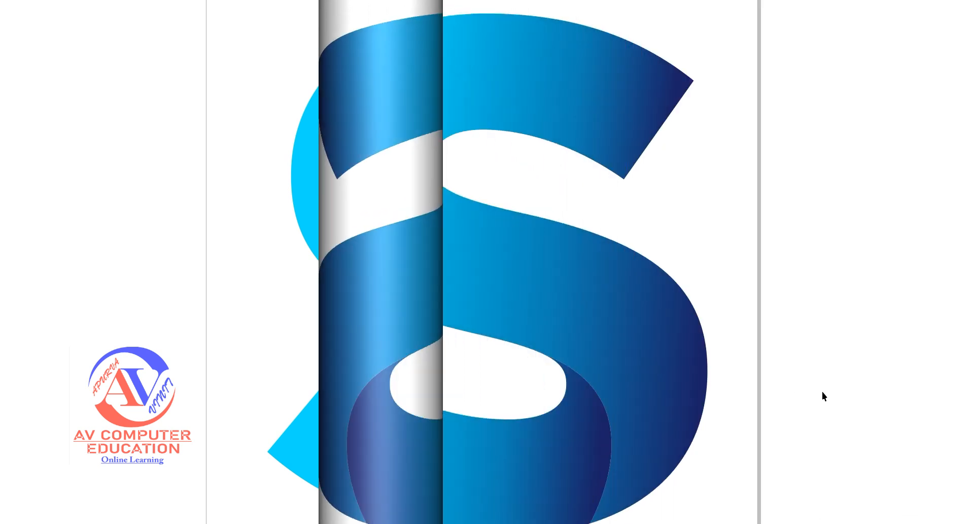
pyautogui.press('Escape')
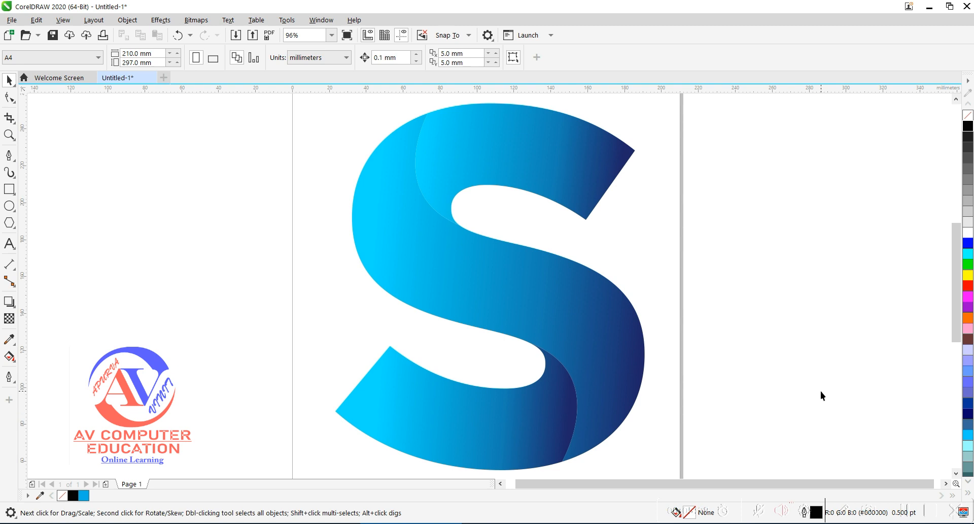
# Change the upper segment's navy node to red, C0 M100 Y100 K0, and move the gradient midpoint toward the cyan side
pyautogui.click(581, 178)
pyautogui.click(9, 356)
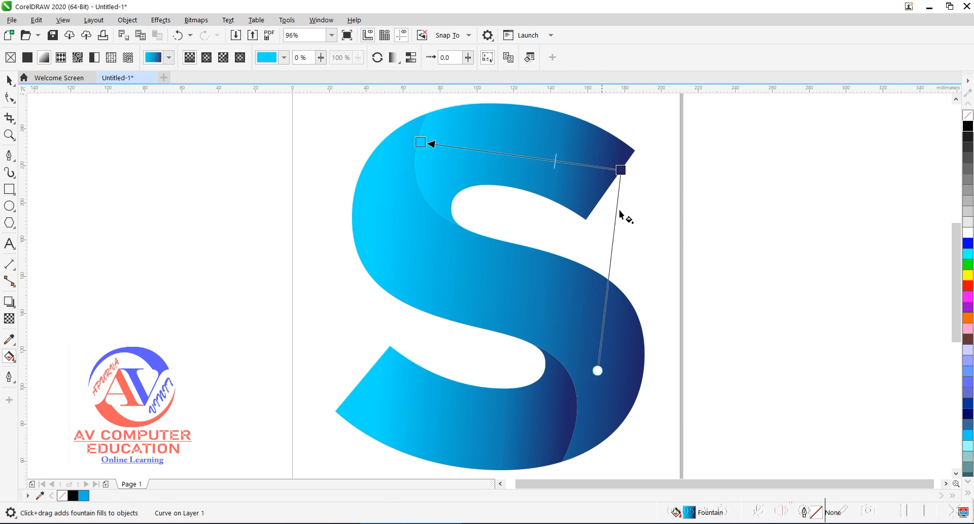
pyautogui.click(621, 169)
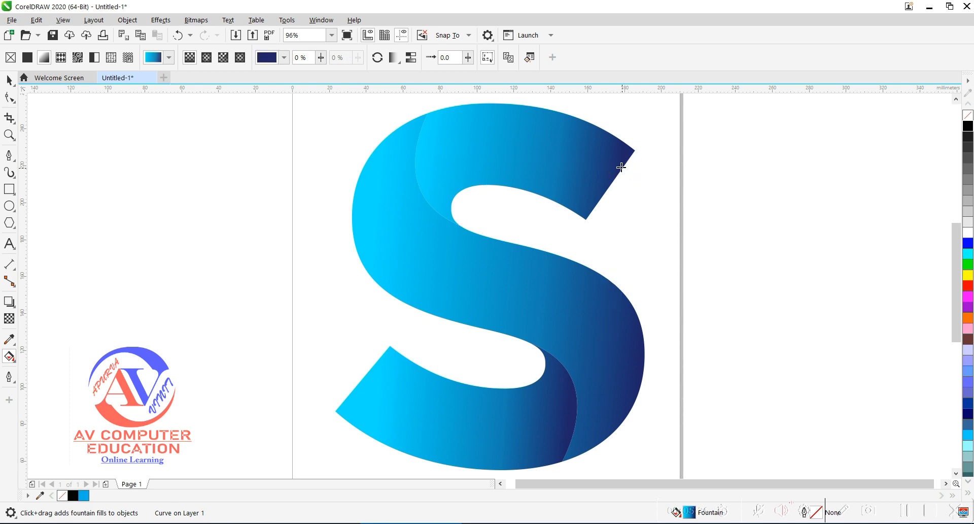
pyautogui.click(588, 184)
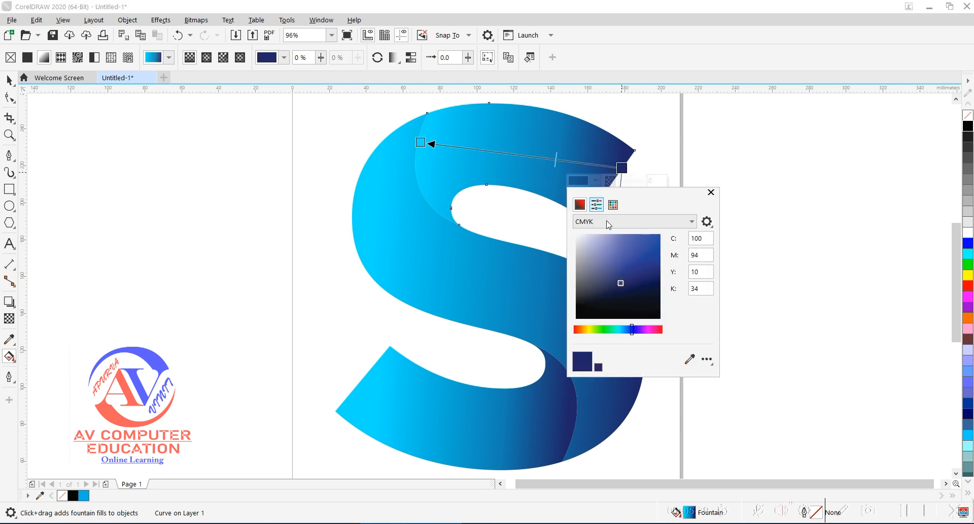
pyautogui.moveTo(630, 333); pyautogui.dragTo(574, 330)
pyautogui.click(661, 234)
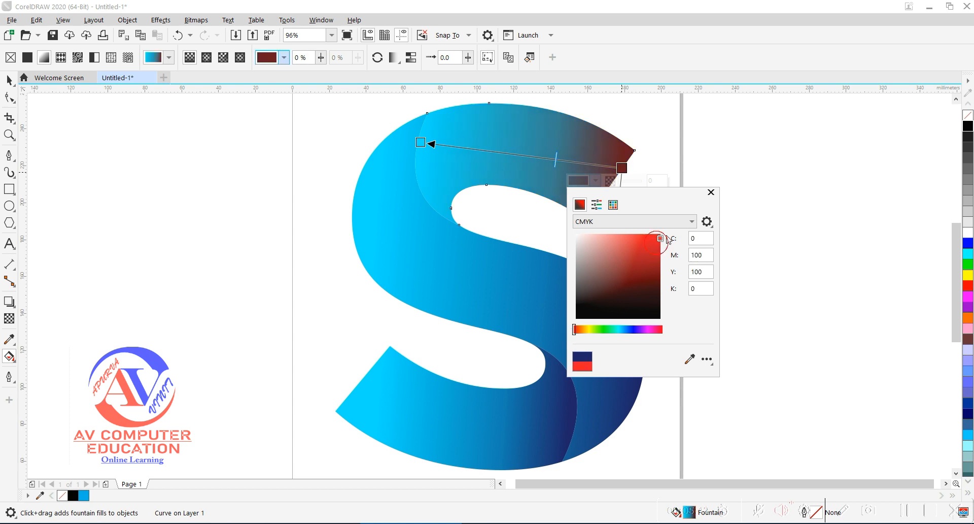
pyautogui.click(710, 192)
pyautogui.moveTo(623, 170); pyautogui.dragTo(615, 176)
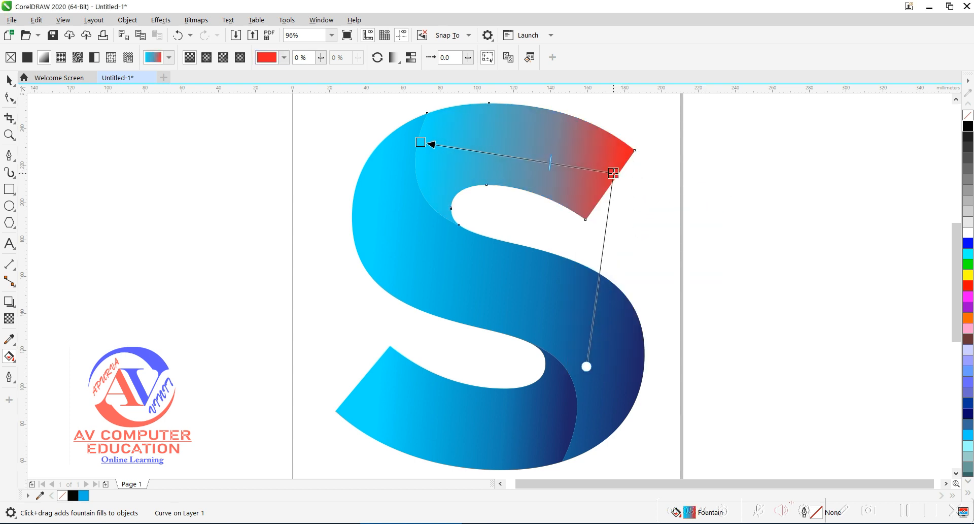
pyautogui.moveTo(509, 157); pyautogui.dragTo(506, 158)
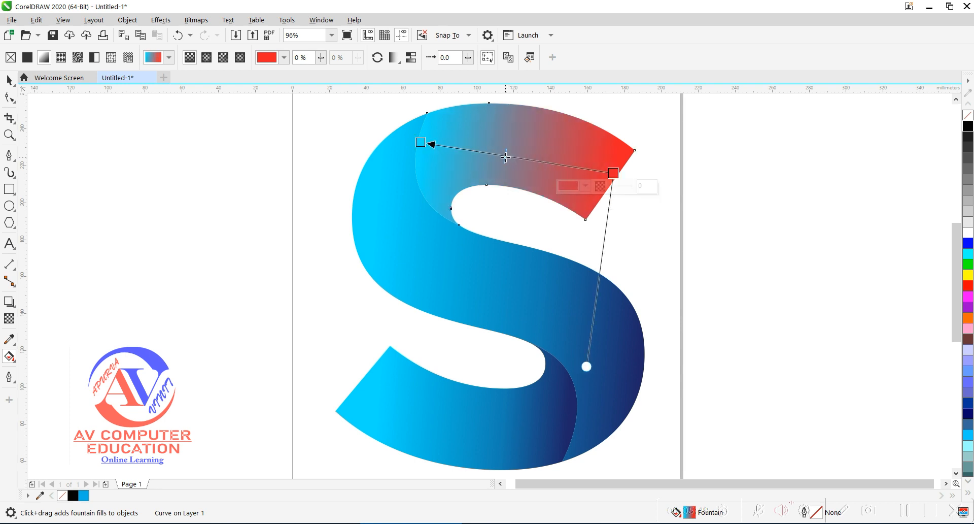
# Move the lower segment's cyan node to its outer end, recolor it red, #FF0505, and shift the gradient midpoint toward the red
pyautogui.click(441, 433)
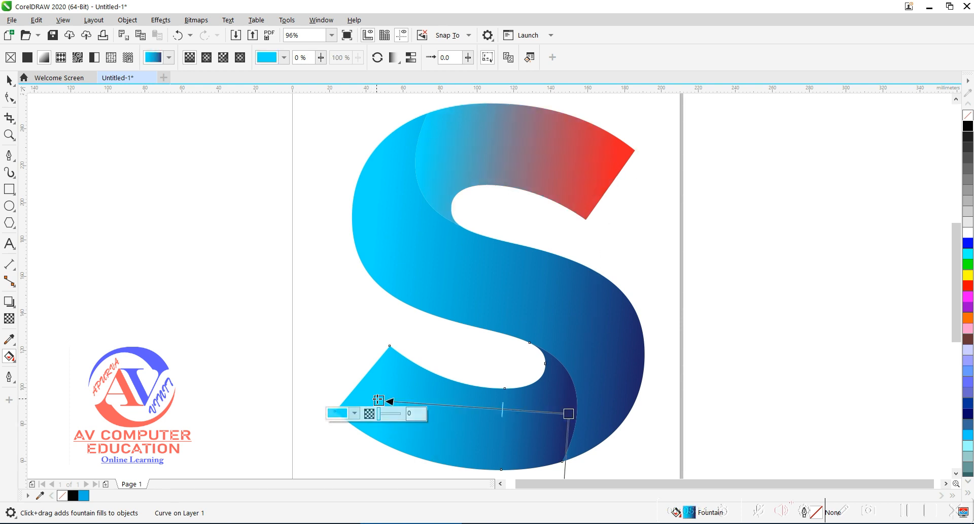
pyautogui.moveTo(377, 400); pyautogui.dragTo(359, 388)
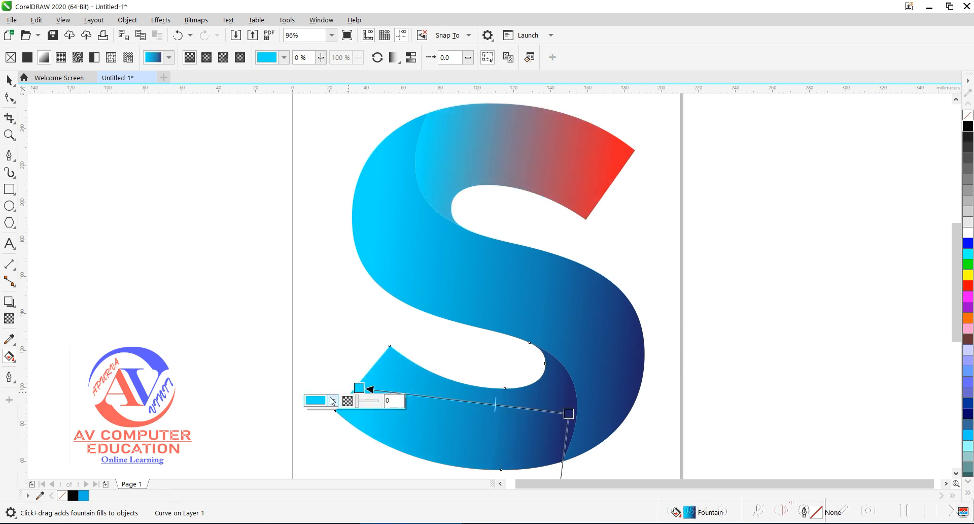
pyautogui.click(323, 403)
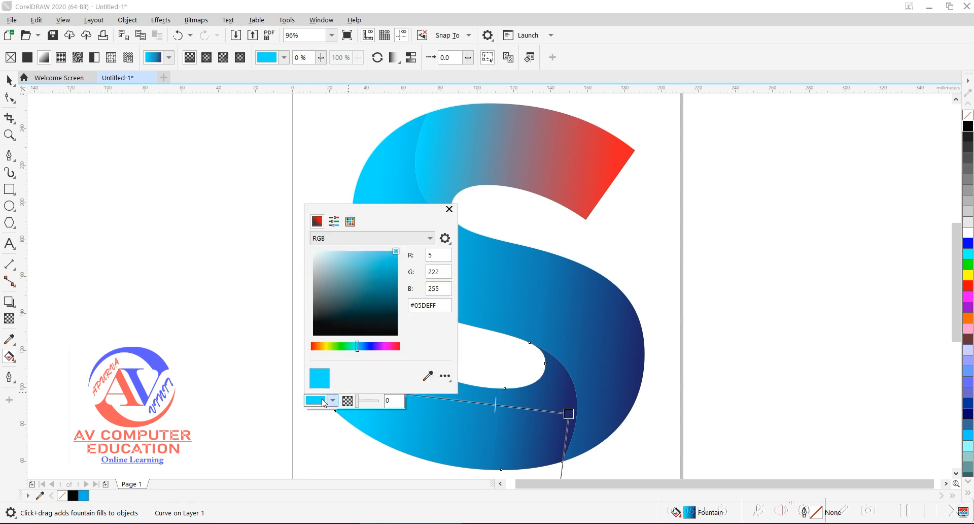
pyautogui.click(311, 346)
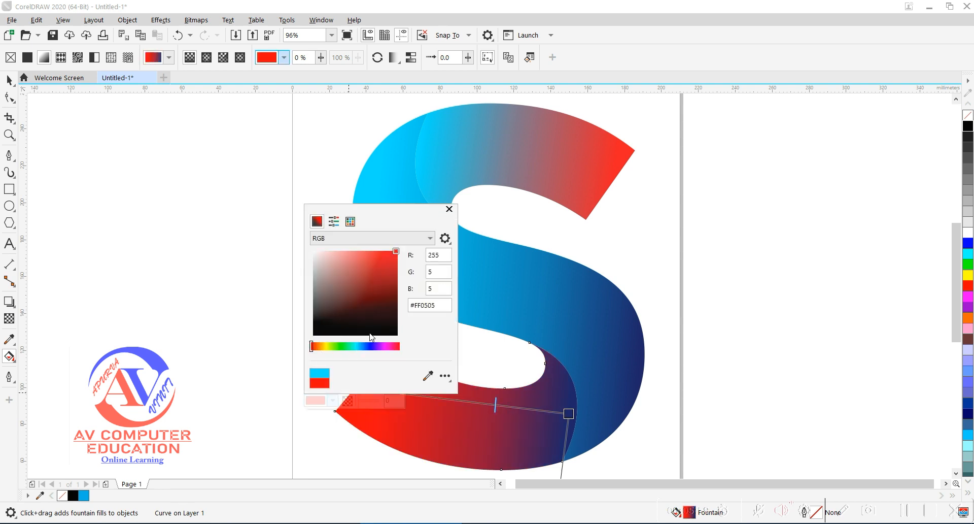
pyautogui.click(449, 209)
pyautogui.moveTo(476, 408); pyautogui.dragTo(431, 401)
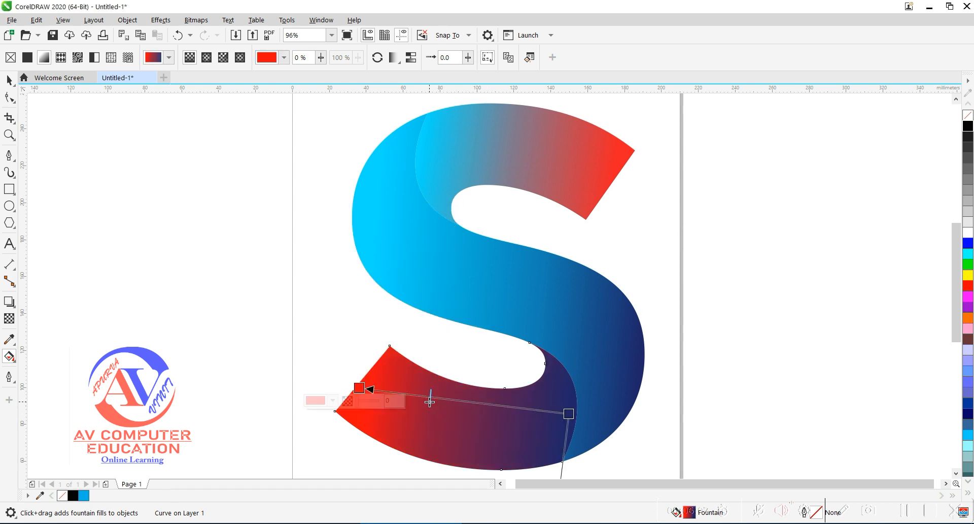
# Change the middle segment's navy gradient node to yellow, C14 M0 Y100 K0
pyautogui.click(618, 385)
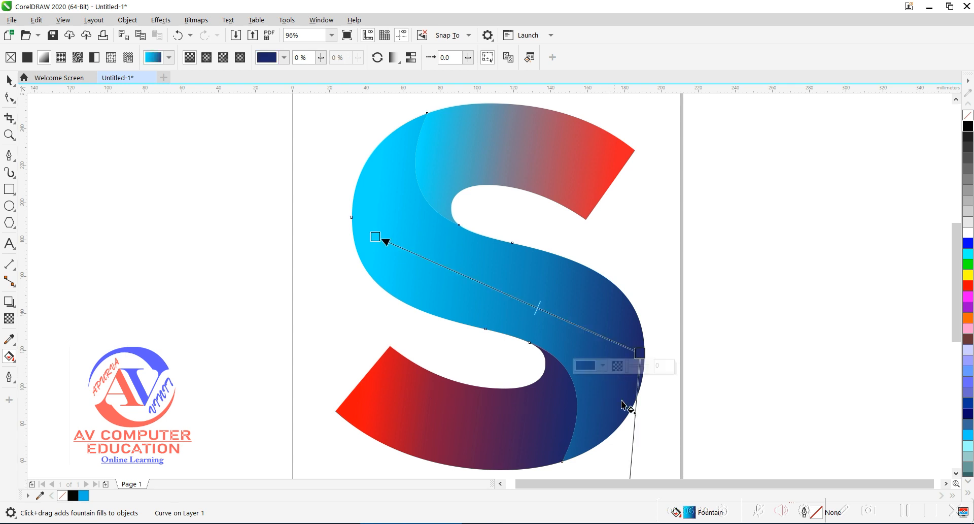
pyautogui.click(585, 366)
pyautogui.click(597, 311)
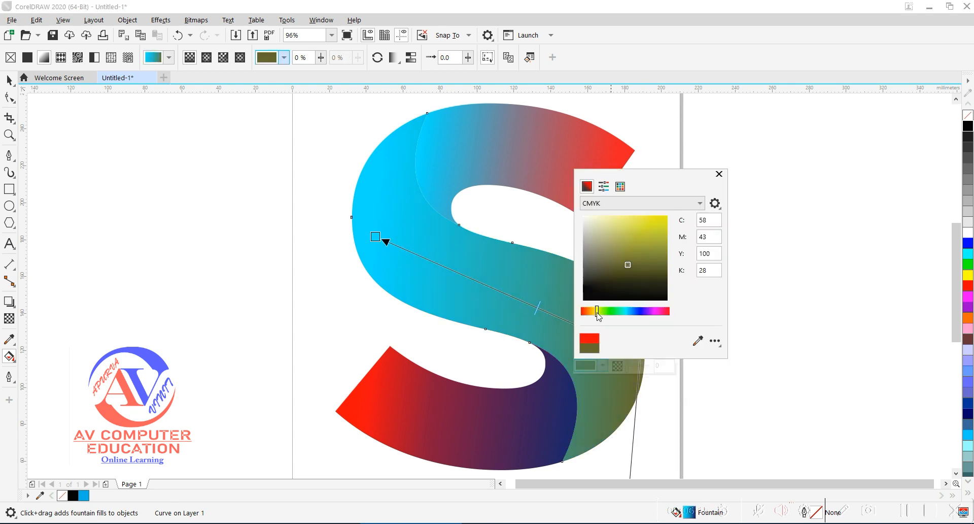
pyautogui.moveTo(597, 312); pyautogui.dragTo(601, 311)
pyautogui.click(662, 224)
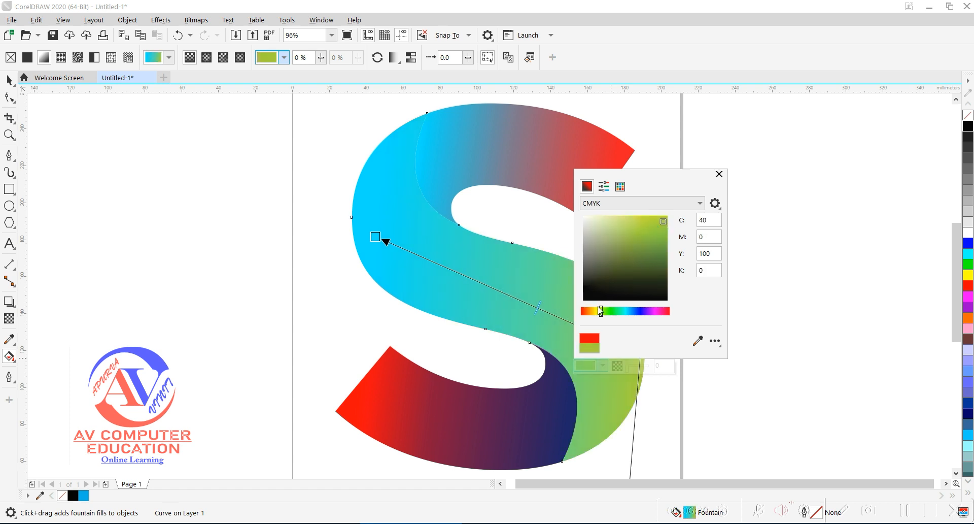
pyautogui.moveTo(600, 311); pyautogui.dragTo(597, 311)
pyautogui.click(664, 216)
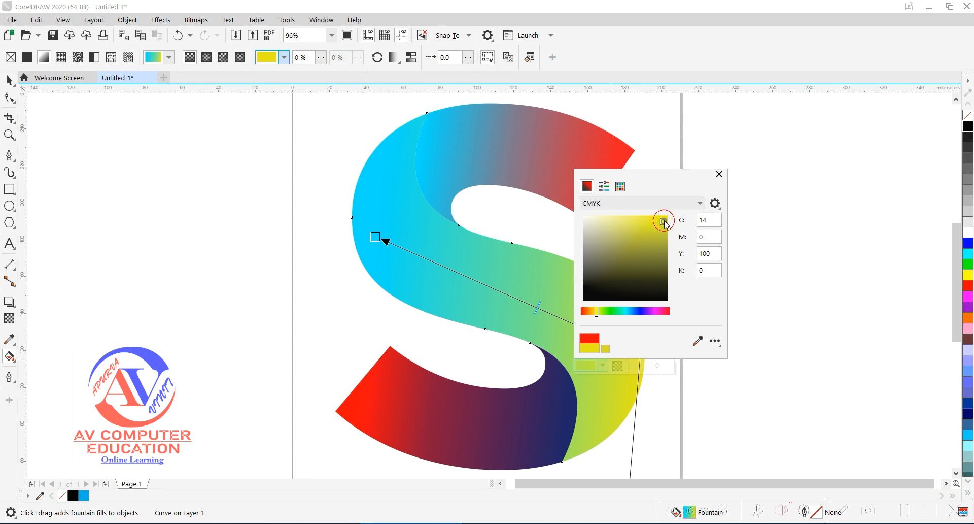
pyautogui.click(719, 174)
# Move the middle segment's cyan gradient node upward and darken it to #04C1DE
pyautogui.scroll(-3, 669, 315)
pyautogui.scroll(3, 665, 322)
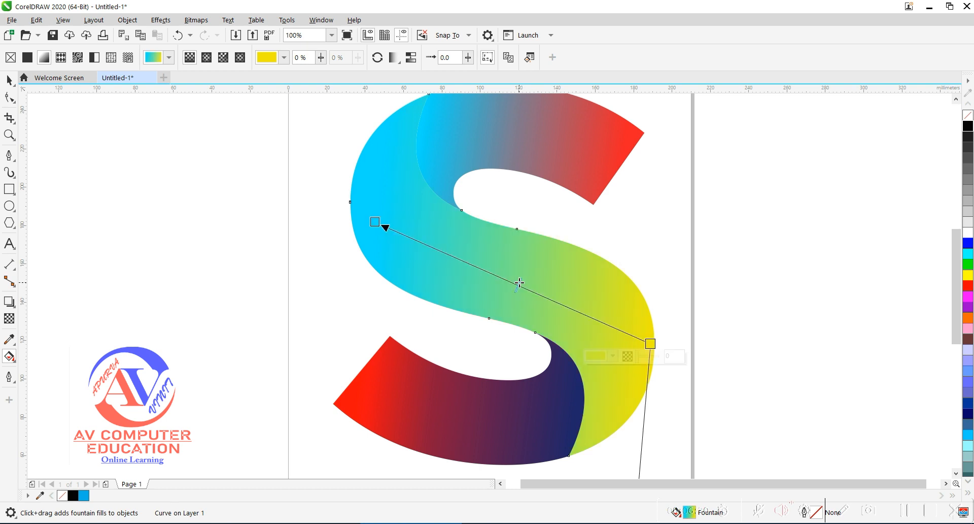
pyautogui.scroll(-2, 563, 300)
pyautogui.scroll(2, 502, 269)
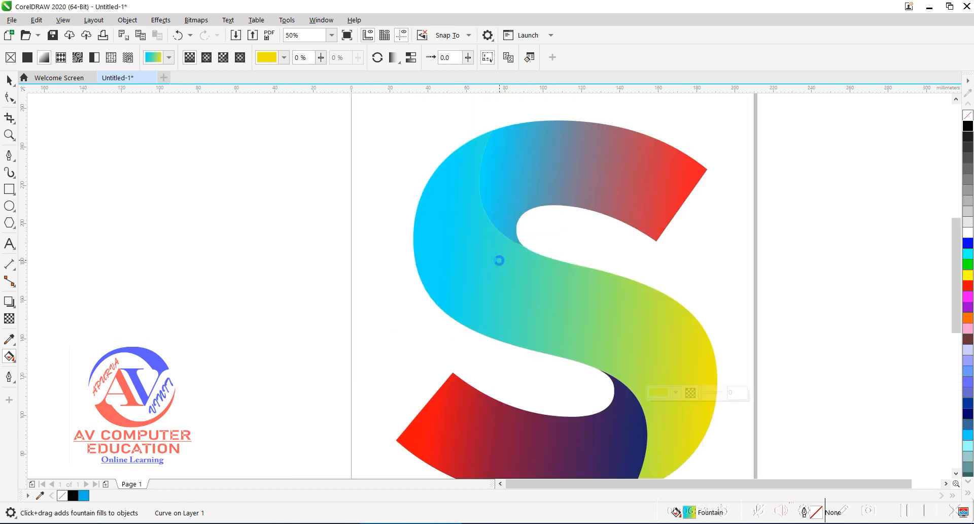
pyautogui.moveTo(442, 260); pyautogui.dragTo(438, 221)
pyautogui.click(382, 237)
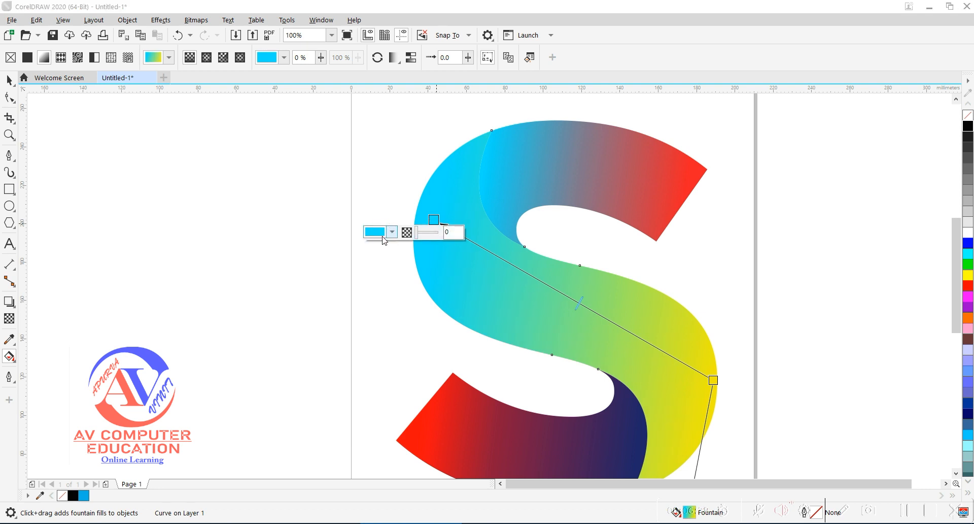
pyautogui.moveTo(451, 302); pyautogui.dragTo(457, 296)
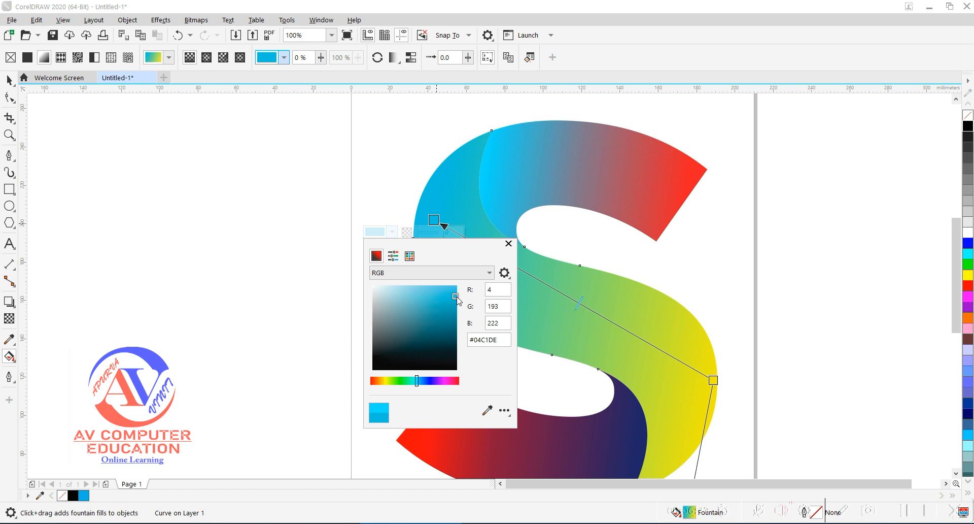
pyautogui.click(682, 256)
# Clear the selection, fit the artwork to the window, and check the recolored S in full-screen preview
pyautogui.scroll(-1, 512, 251)
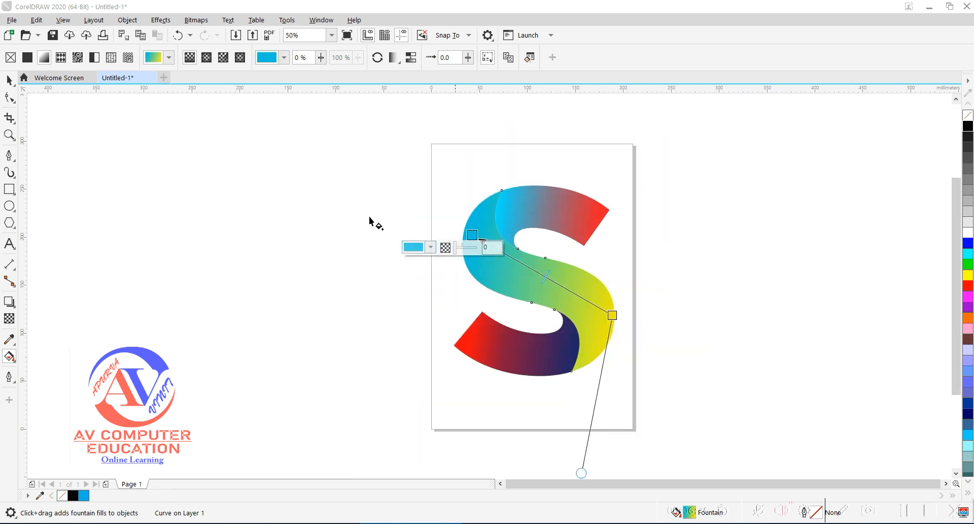
pyautogui.click(9, 81)
pyautogui.click(200, 232)
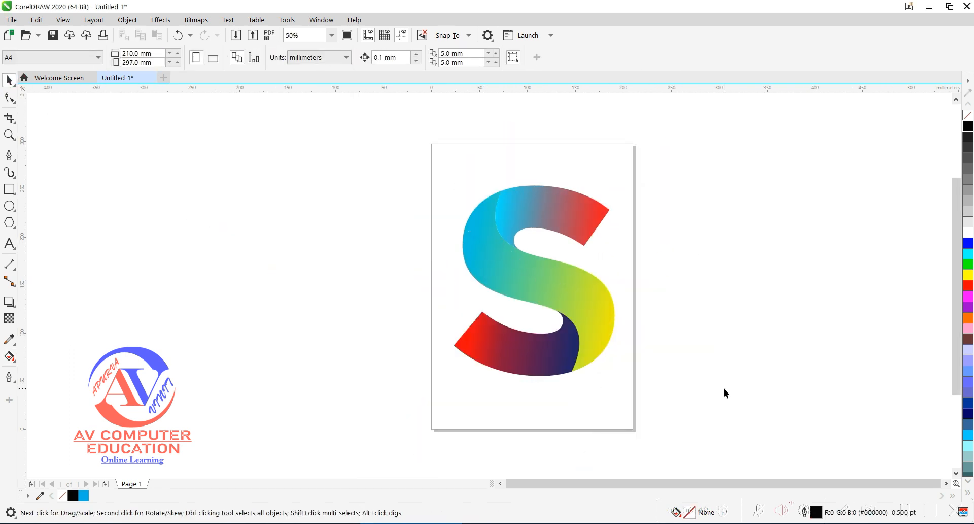
pyautogui.press('F4')
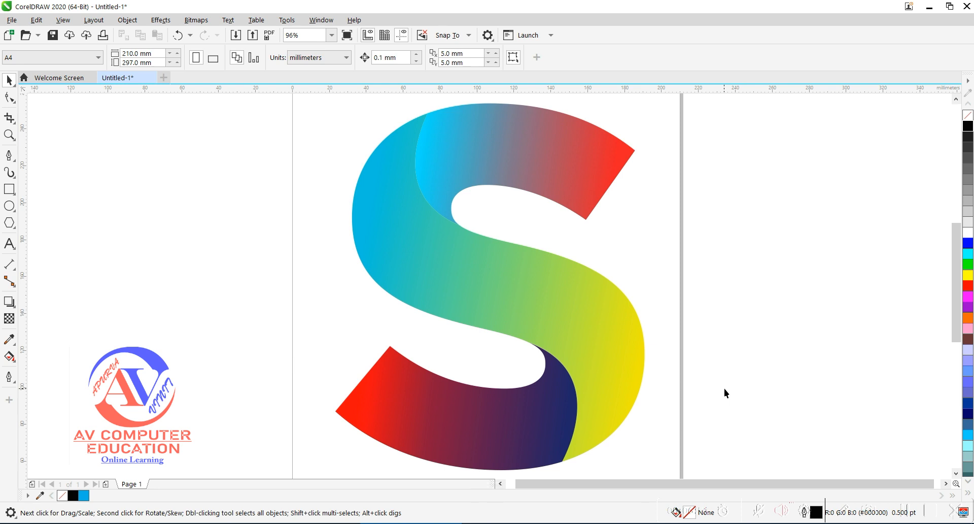
pyautogui.press('F9')
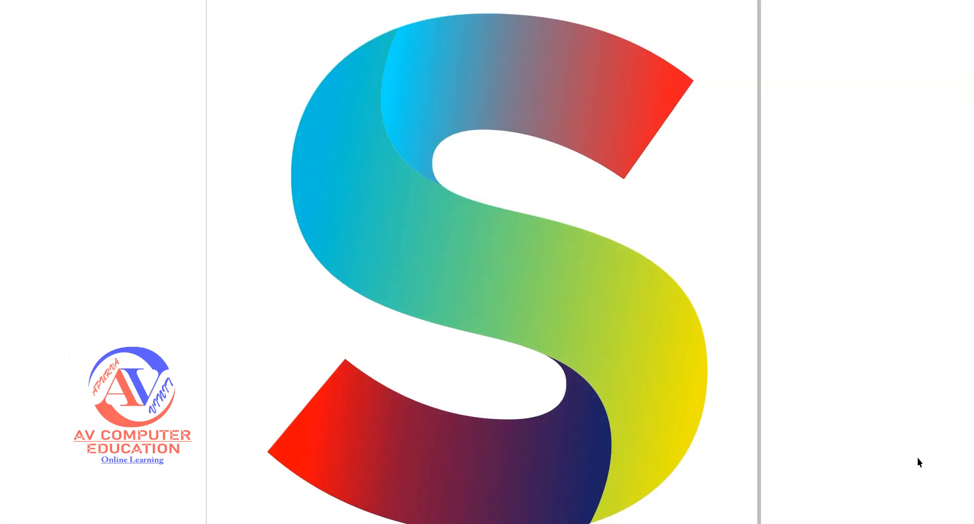